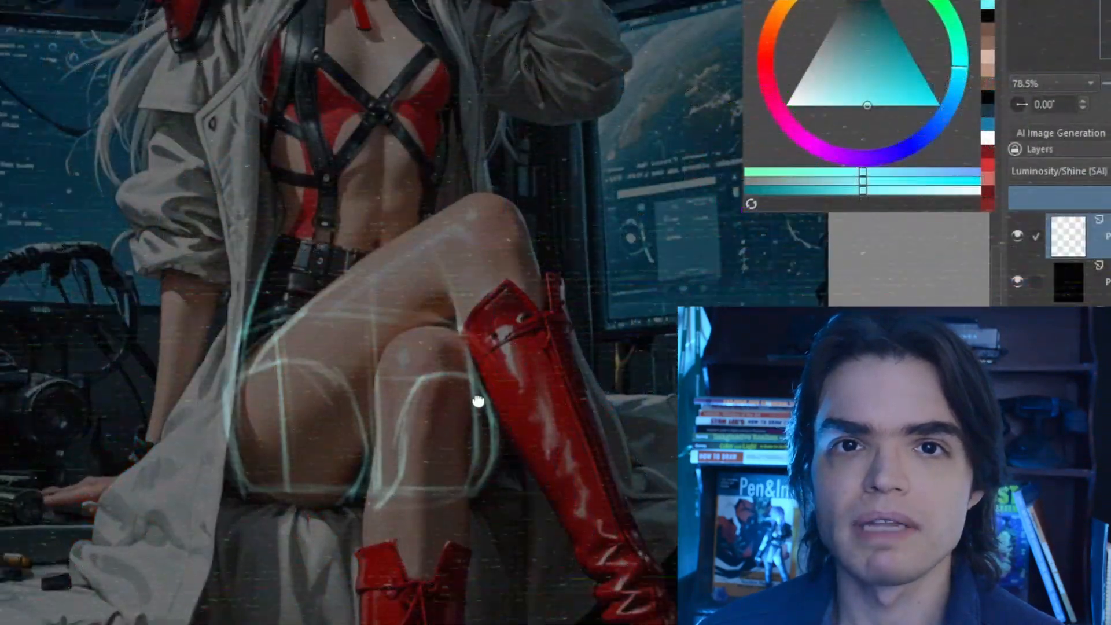
pyautogui.moveTo(478, 401); pyautogui.dragTo(506, 401)
pyautogui.scroll(-1, 505, 401)
pyautogui.scroll(2, 518, 342)
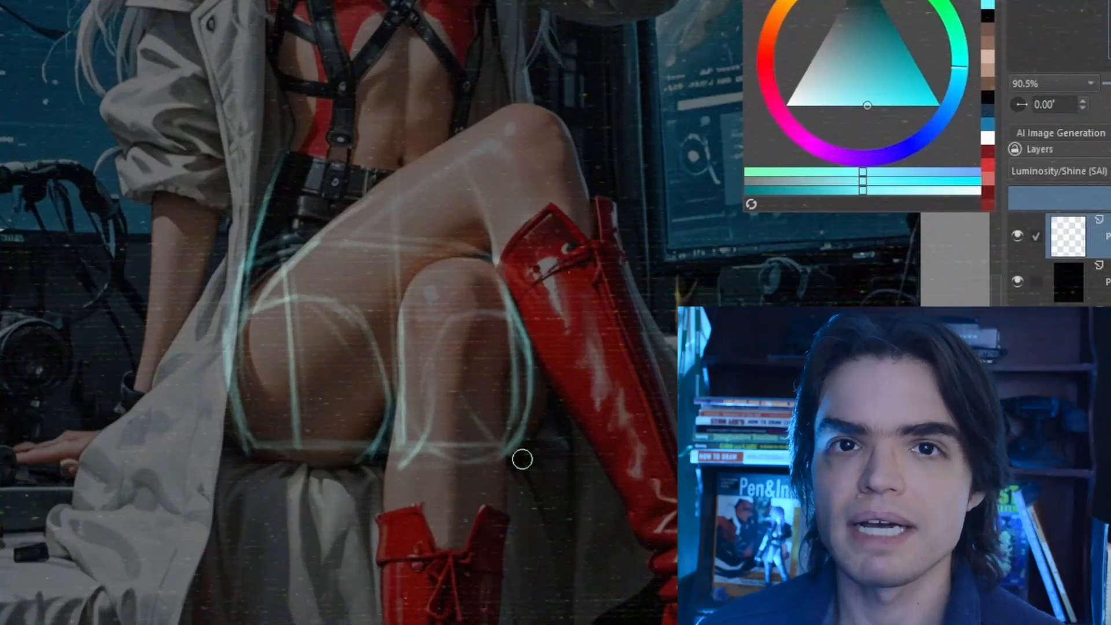
pyautogui.scroll(2, 405, 435)
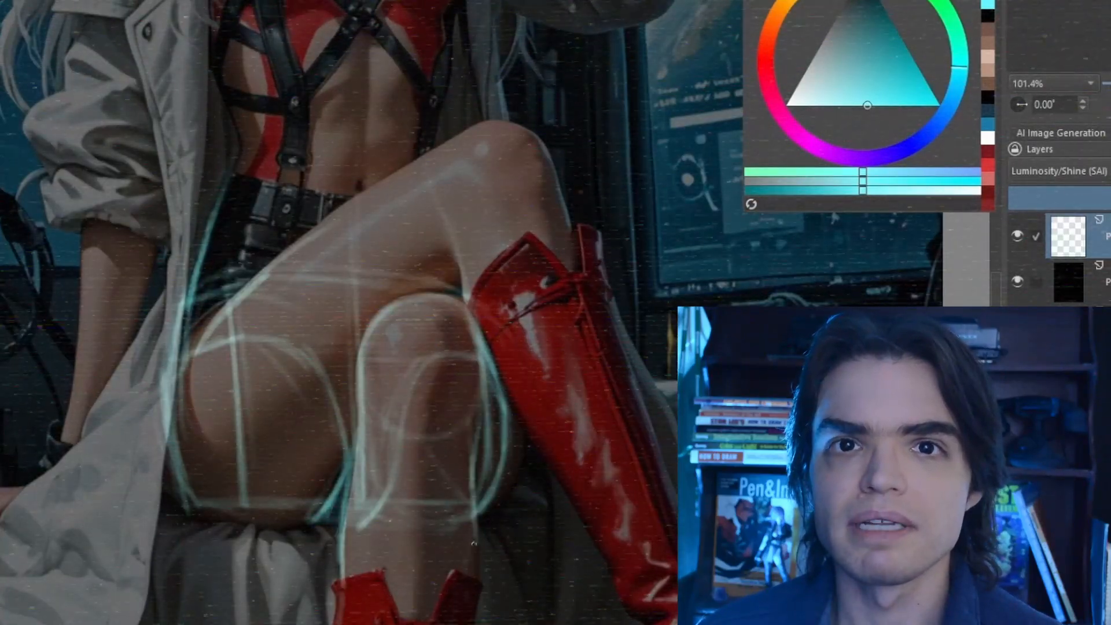
pyautogui.scroll(-2, 339, 313)
pyautogui.scroll(2, 338, 312)
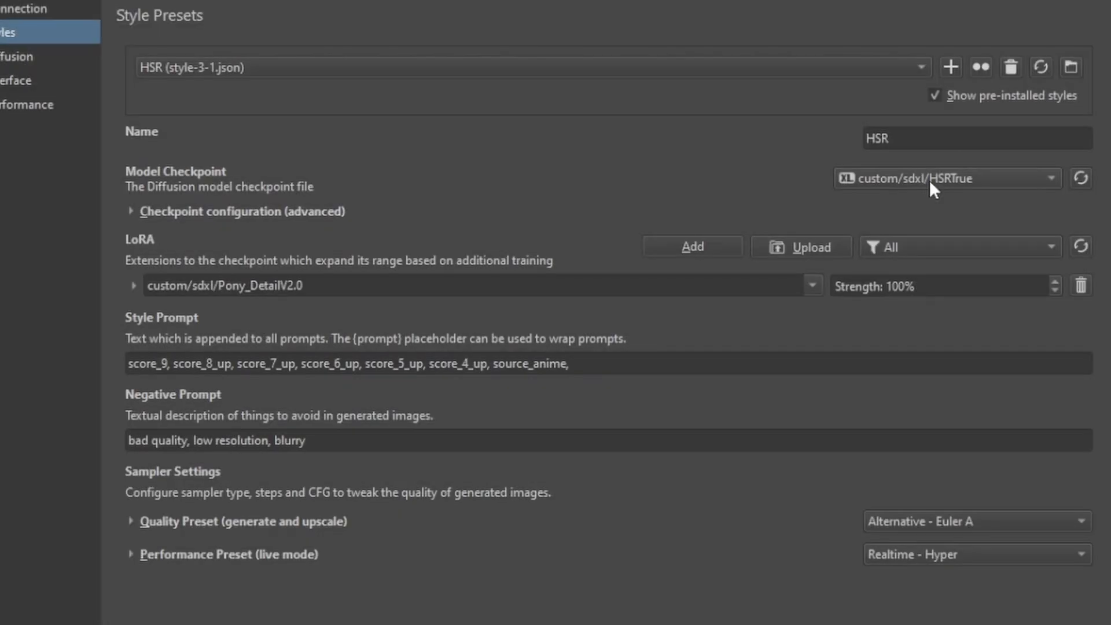
# Step: Expand the HSR style's advanced checkpoint configuration and examine its VAE, clip skip and style prompt
pyautogui.click(132, 213)
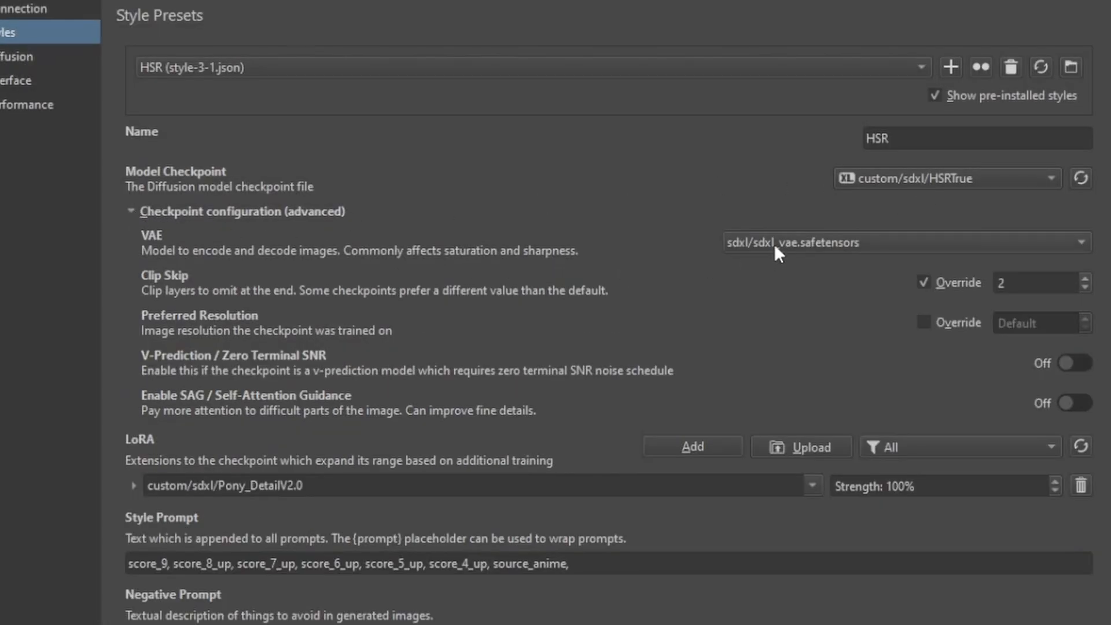
pyautogui.moveTo(1013, 282); pyautogui.dragTo(979, 280)
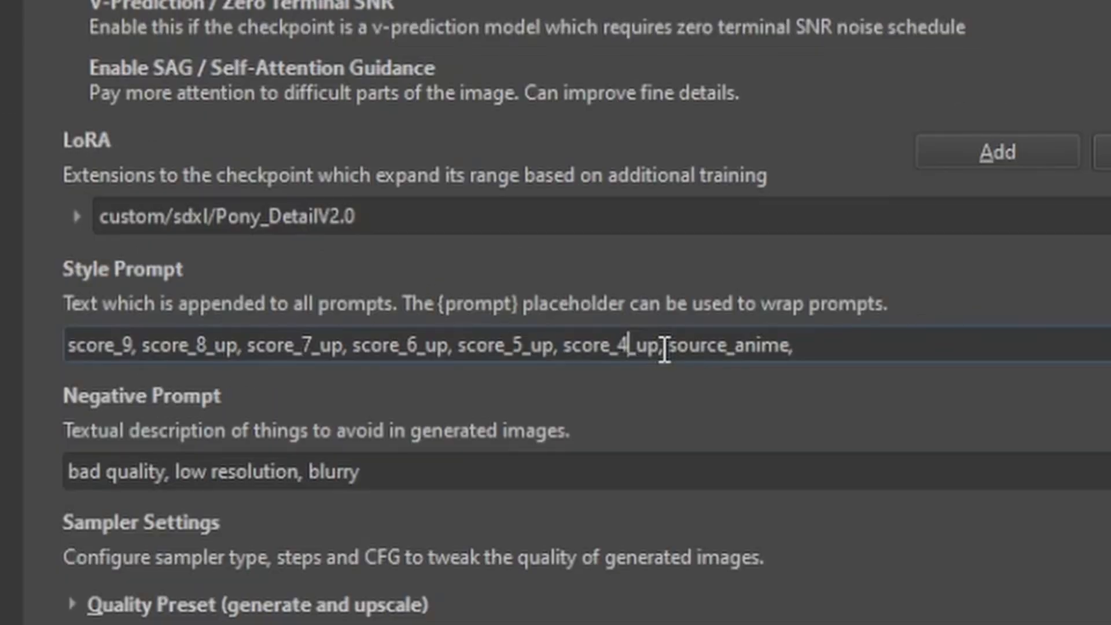
pyautogui.moveTo(486, 564); pyautogui.dragTo(124, 562)
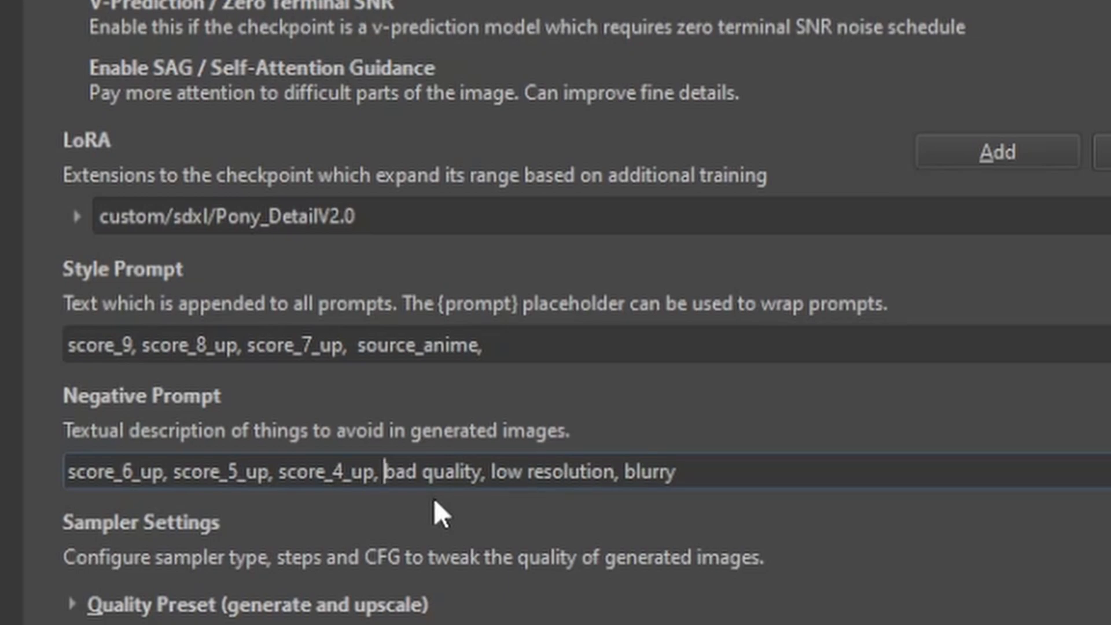
# Step: Delete score_6_up, score_5_up and score_4_up from the negative prompt and undo their removal from the style prompt
pyautogui.press('BackSpace')
pyautogui.hotkey('shift', 'Home')
pyautogui.press('BackSpace')
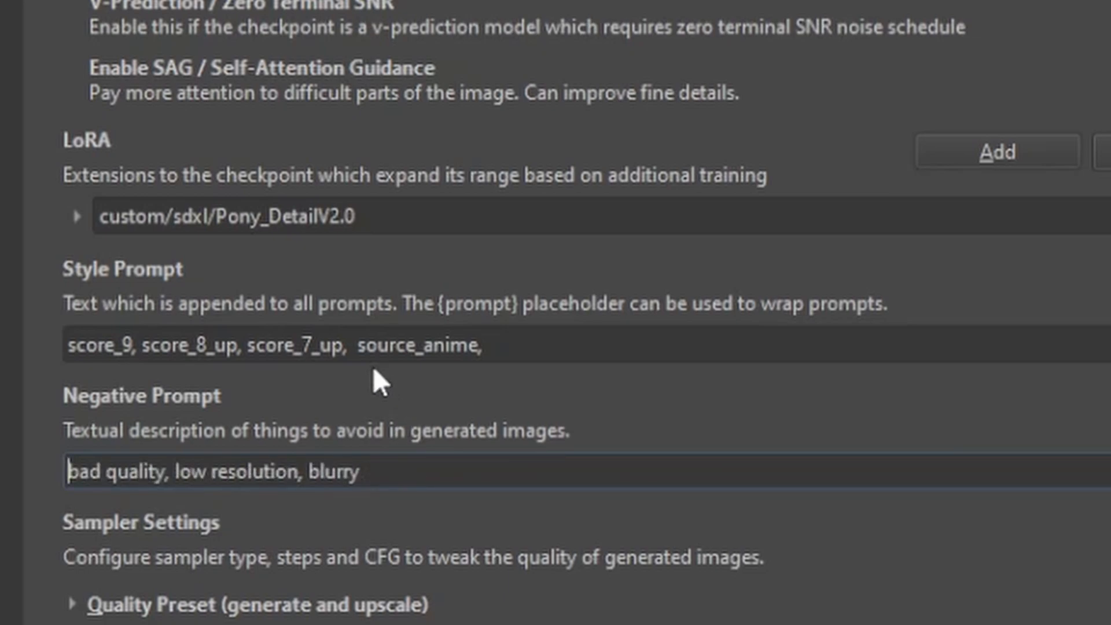
pyautogui.click(353, 345)
pyautogui.hotkey('ctrl', 'z')
pyautogui.click(817, 356)
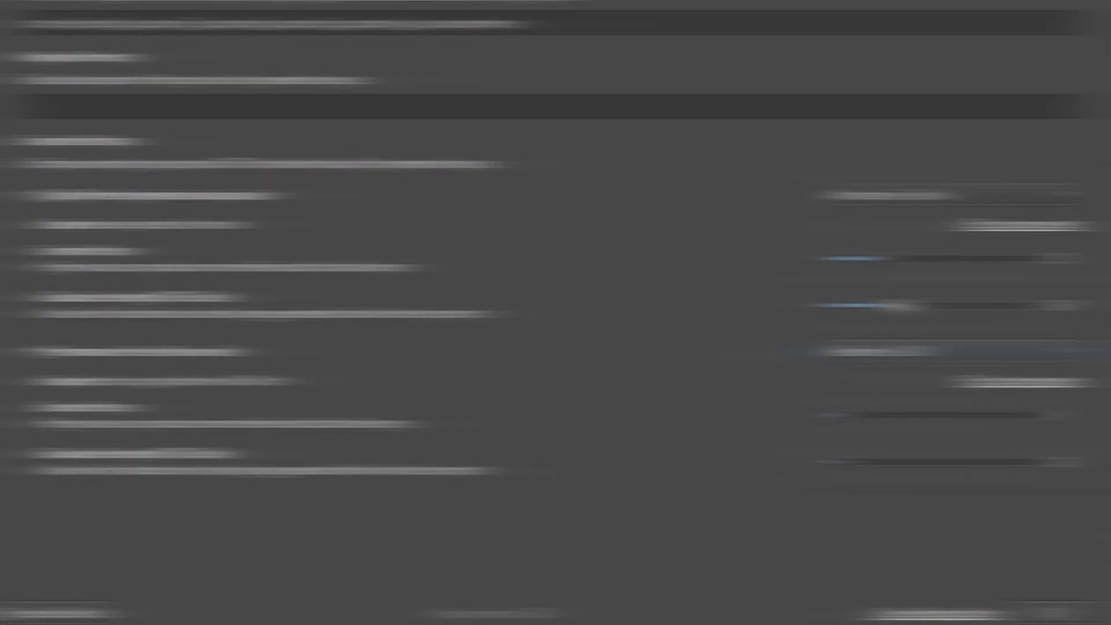
pyautogui.click(897, 347)
pyautogui.click(898, 351)
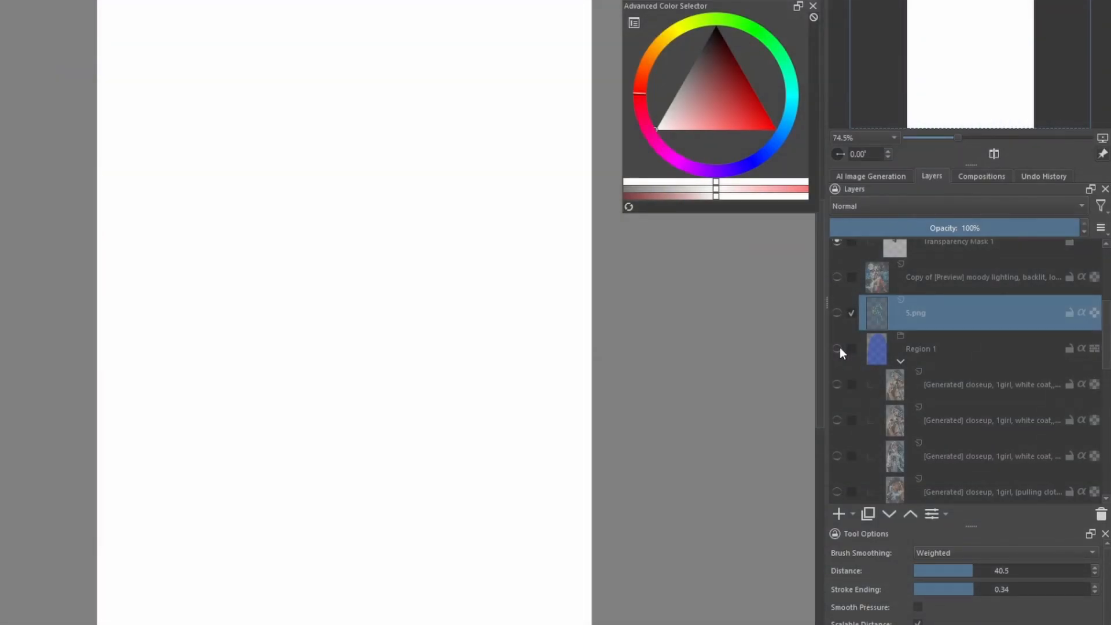
# Step: Show the Region 1 and 5.png pose layers, lowering the pose layer's opacity to check the overlap before raising it again
pyautogui.click(838, 349)
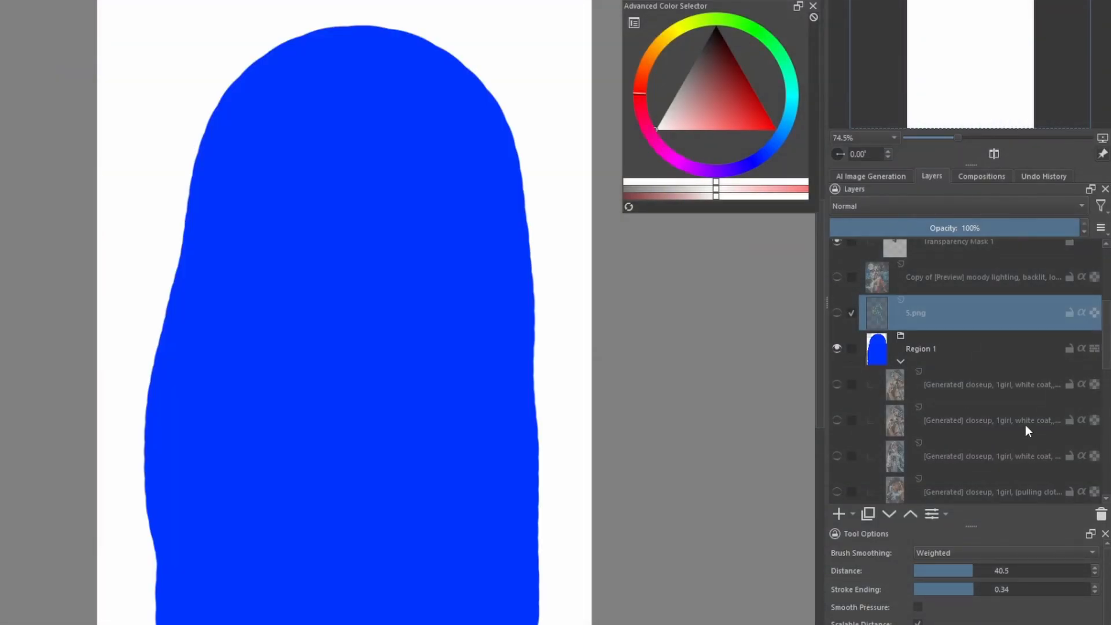
pyautogui.click(837, 312)
pyautogui.moveTo(966, 228); pyautogui.dragTo(975, 228)
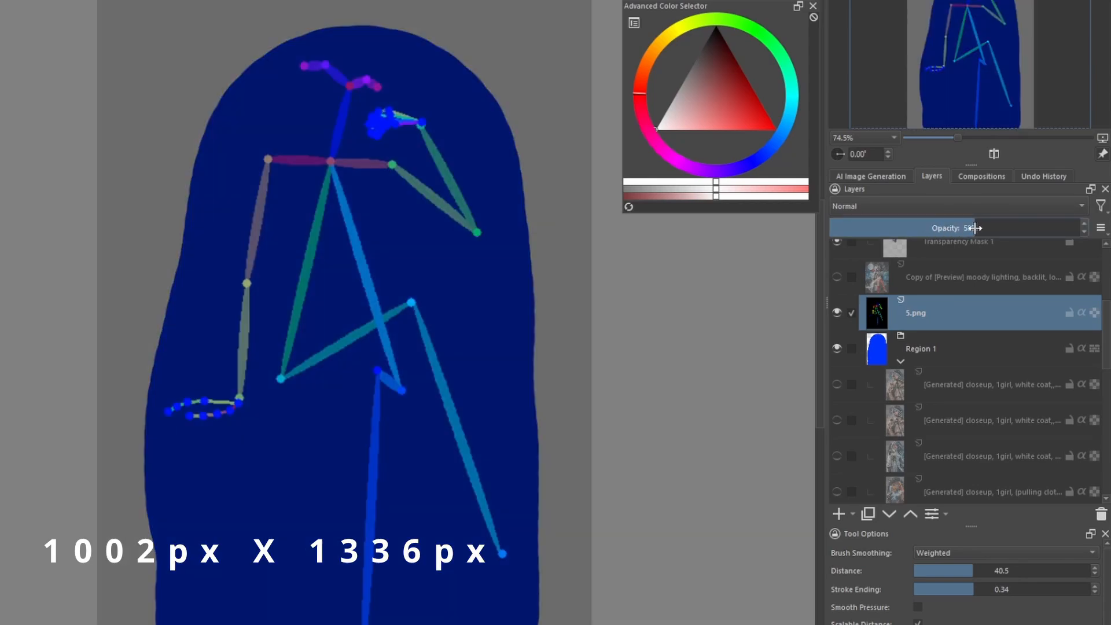
pyautogui.moveTo(975, 228); pyautogui.dragTo(1068, 230)
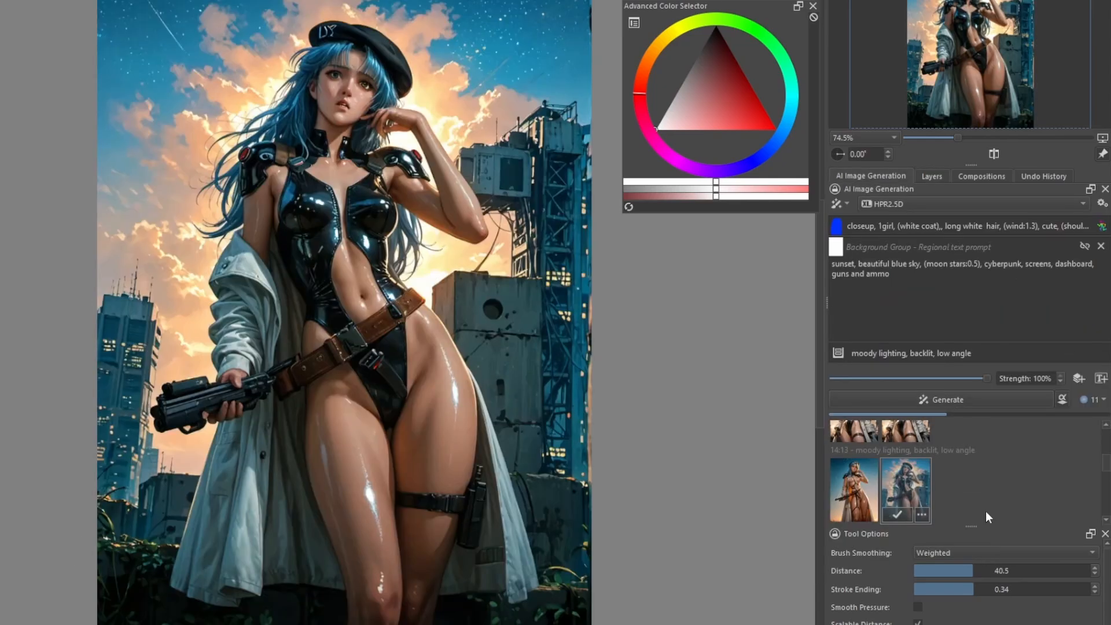
# Step: Browse the generation history and preview several generated images on the canvas
pyautogui.scroll(-4, 990, 506)
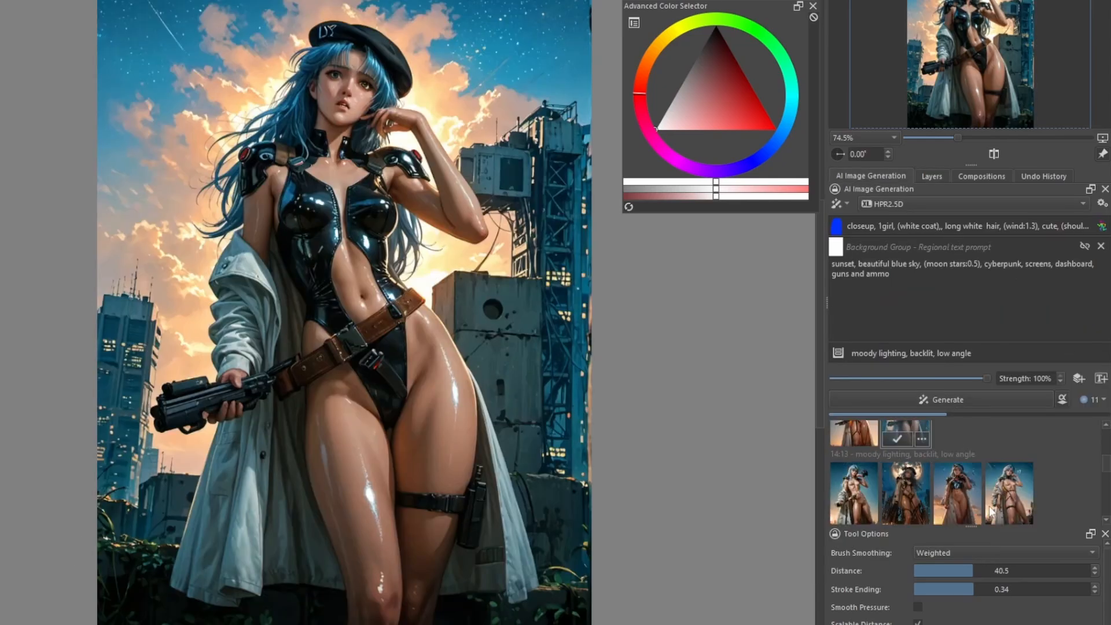
pyautogui.scroll(-1, 988, 509)
pyautogui.click(854, 512)
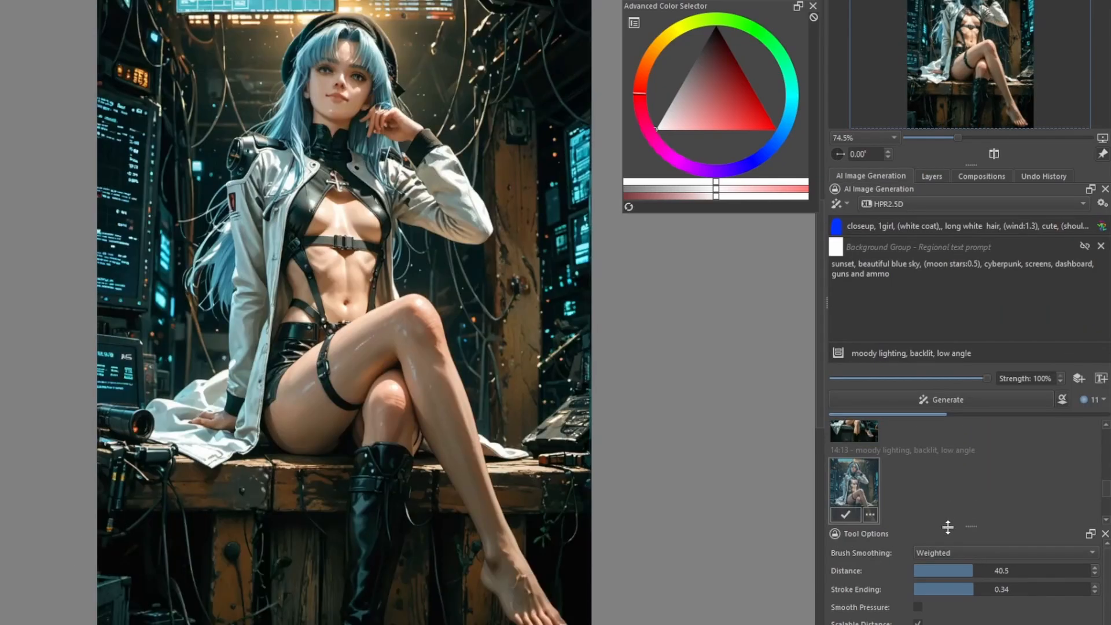
pyautogui.scroll(-1, 918, 490)
pyautogui.click(854, 512)
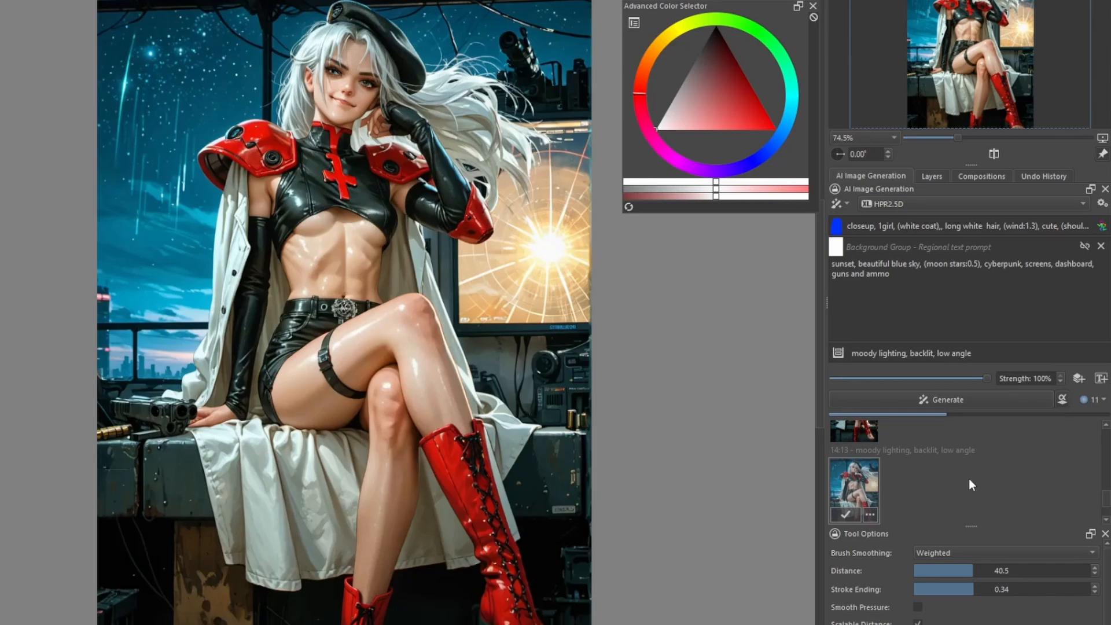
pyautogui.scroll(-1, 969, 481)
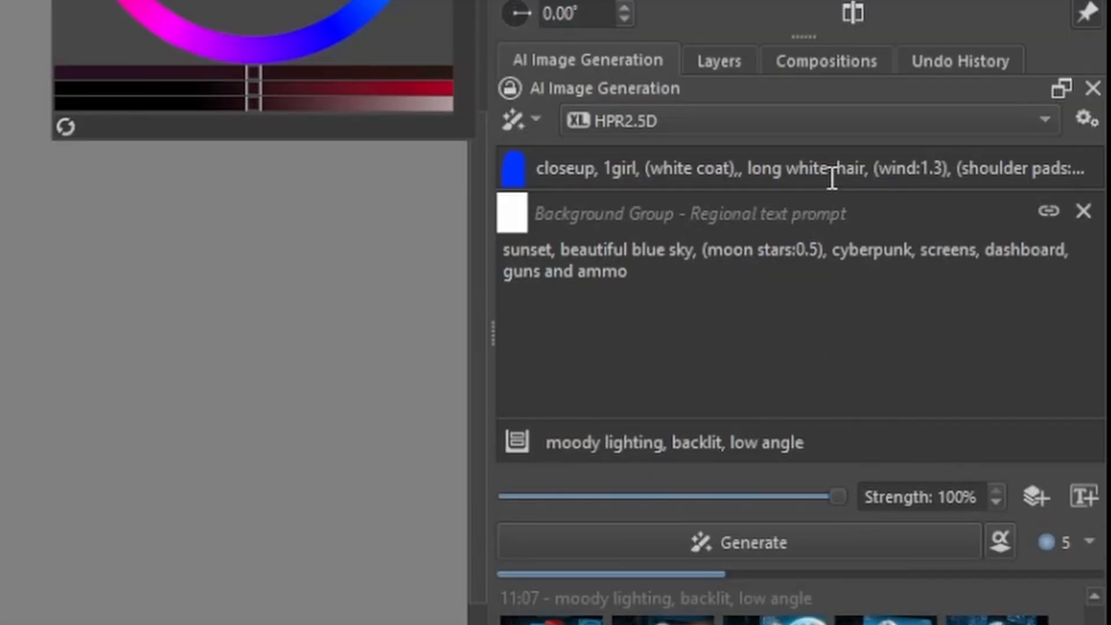
# Step: Add a Pose control layer to Region 1 and switch to the background region's text prompt
pyautogui.click(832, 174)
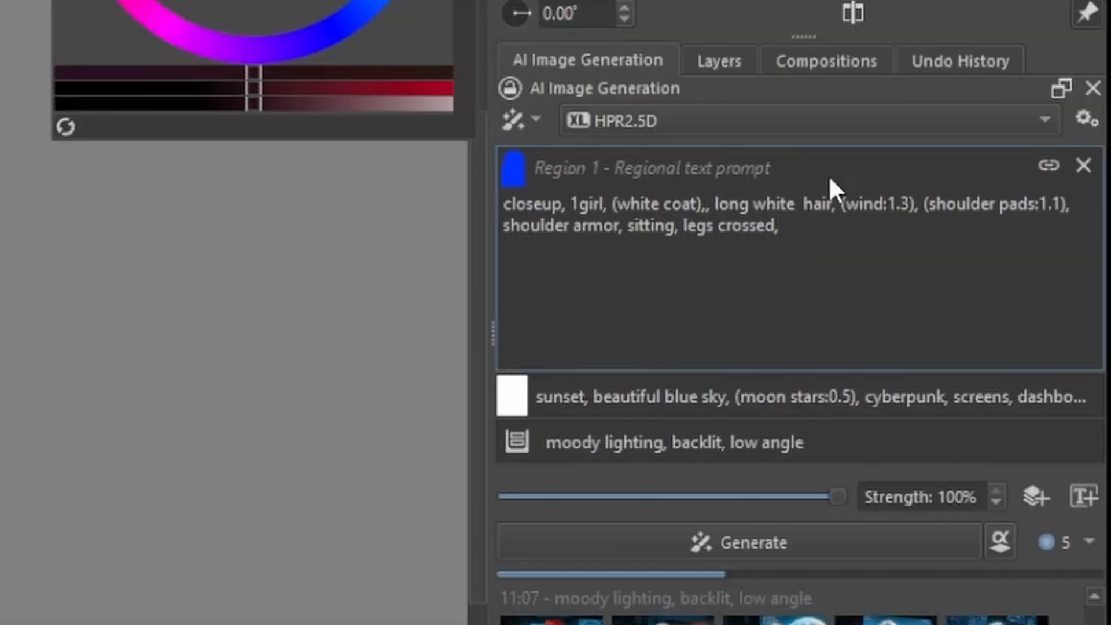
pyautogui.click(1036, 497)
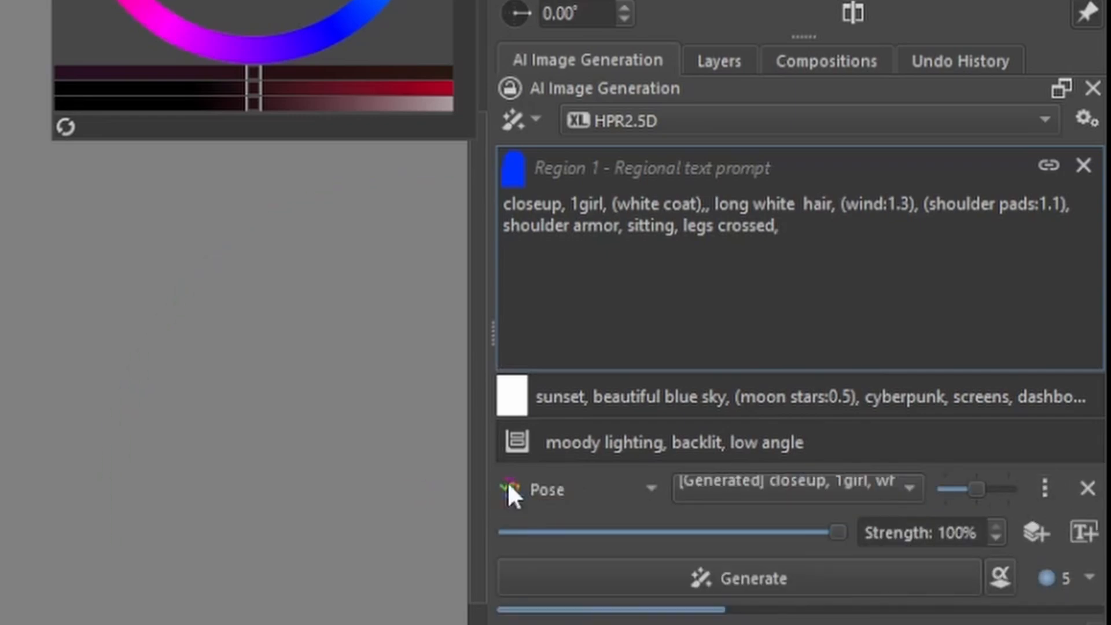
pyautogui.click(717, 398)
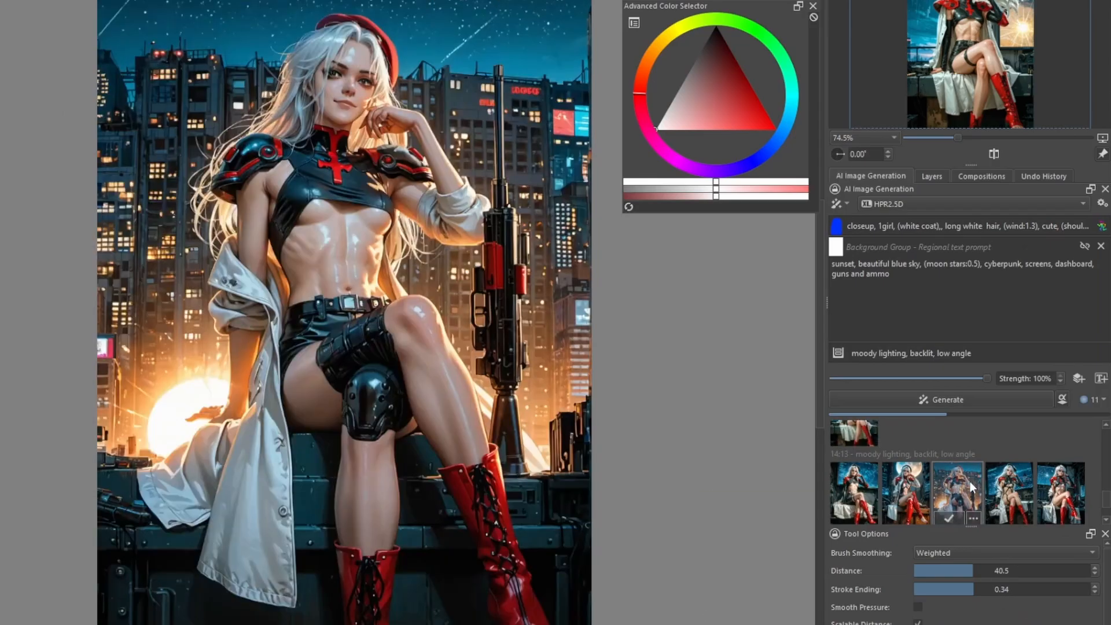
# Step: Compare more generated variants of the woman in the white coat and red boots
pyautogui.scroll(2, 902, 470)
pyautogui.click(902, 470)
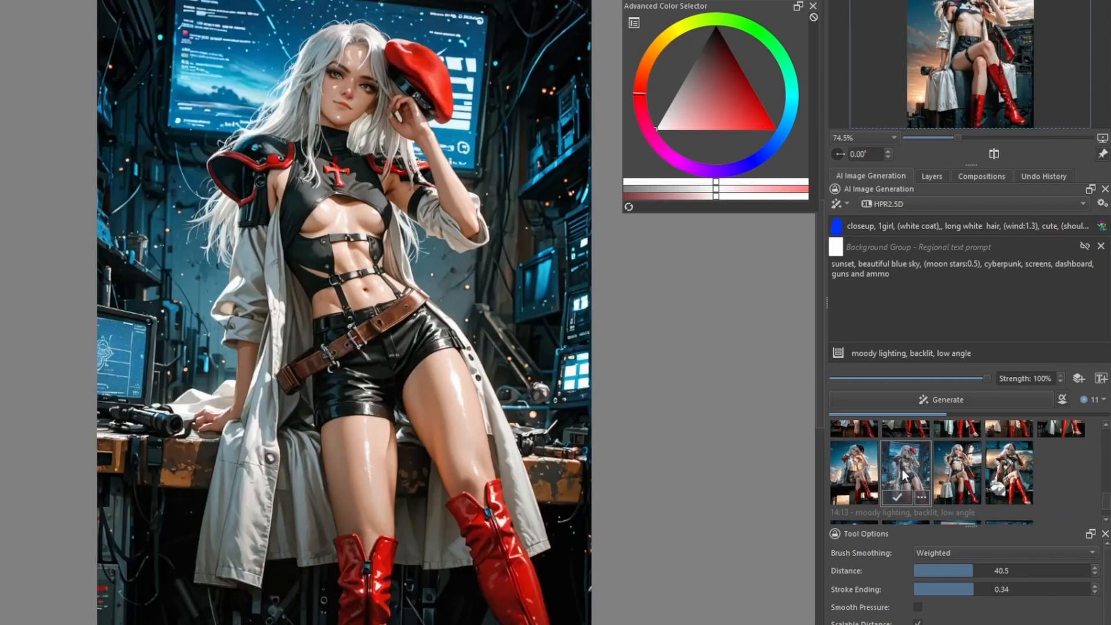
pyautogui.click(1026, 454)
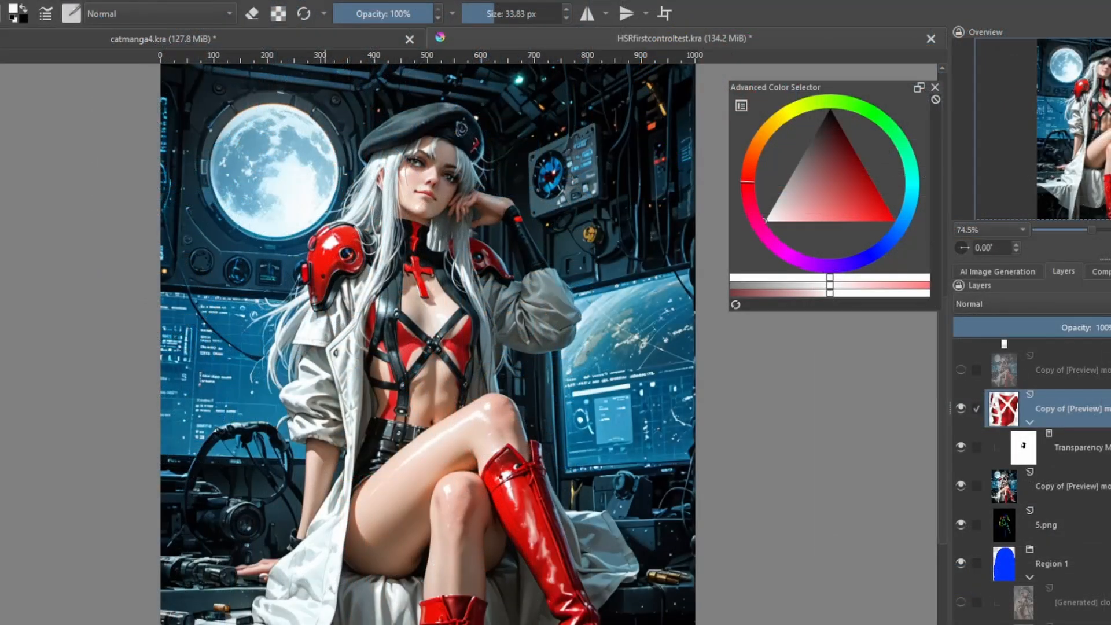
# Step: Try hue shifts of -108 and 170 on the red outfit layer with HSV Adjustment and discard the filter
pyautogui.hotkey('alt', 's')
pyautogui.moveTo(78, 1)
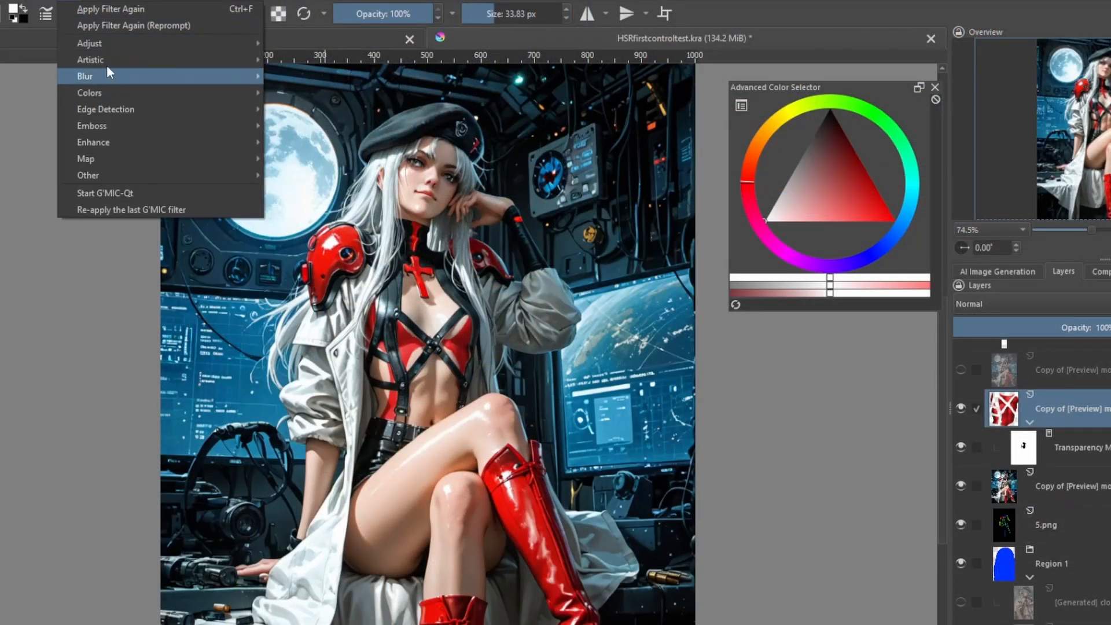
pyautogui.moveTo(99, 47)
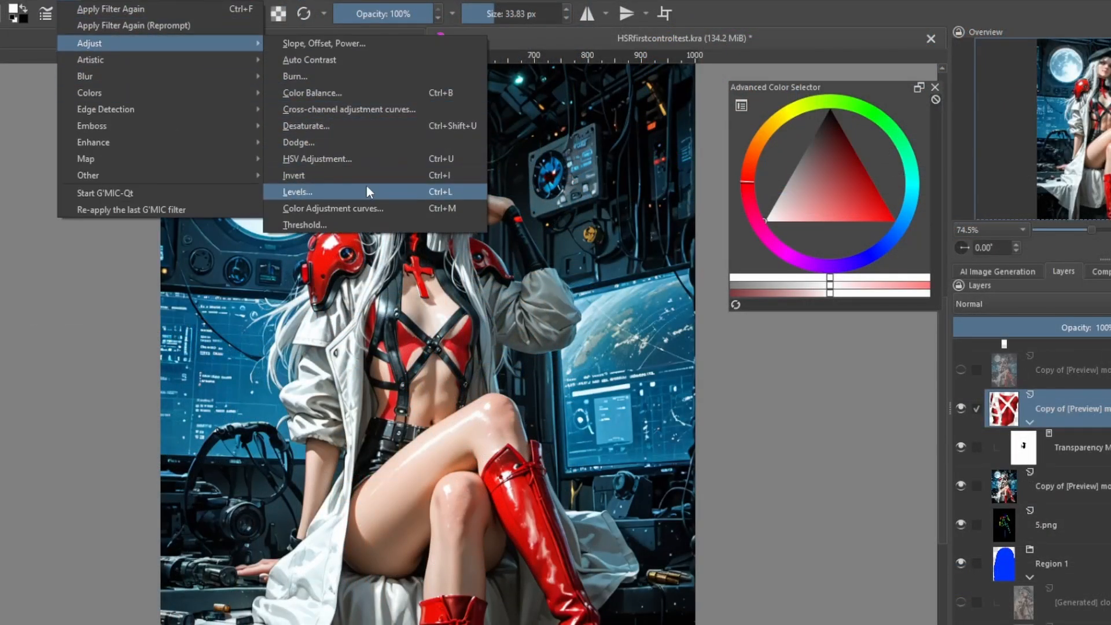
pyautogui.click(354, 160)
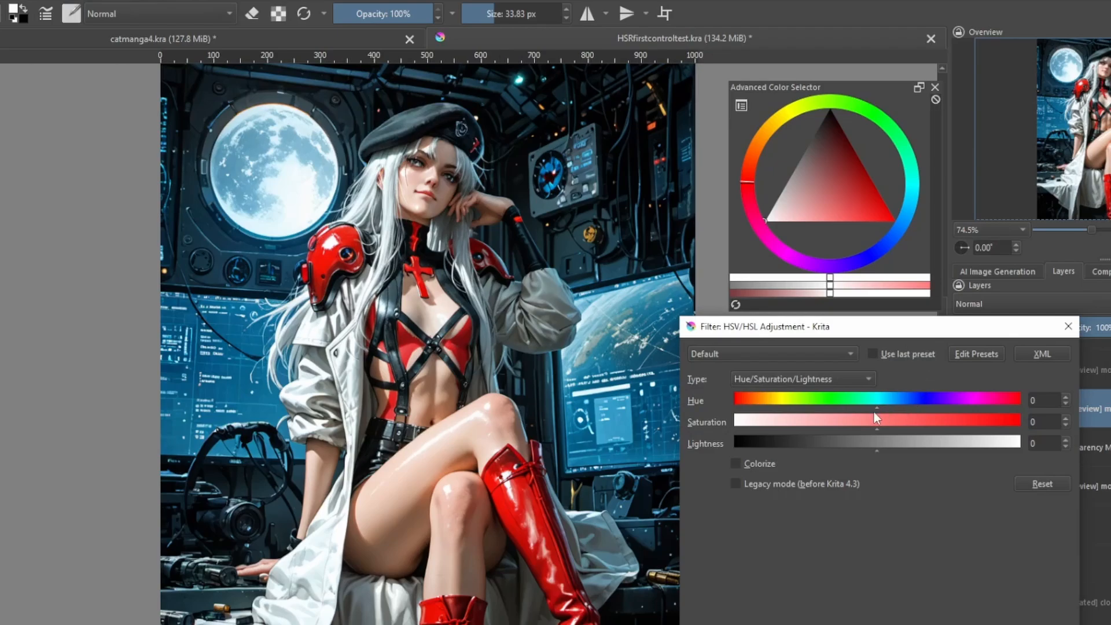
pyautogui.moveTo(877, 407); pyautogui.dragTo(804, 397)
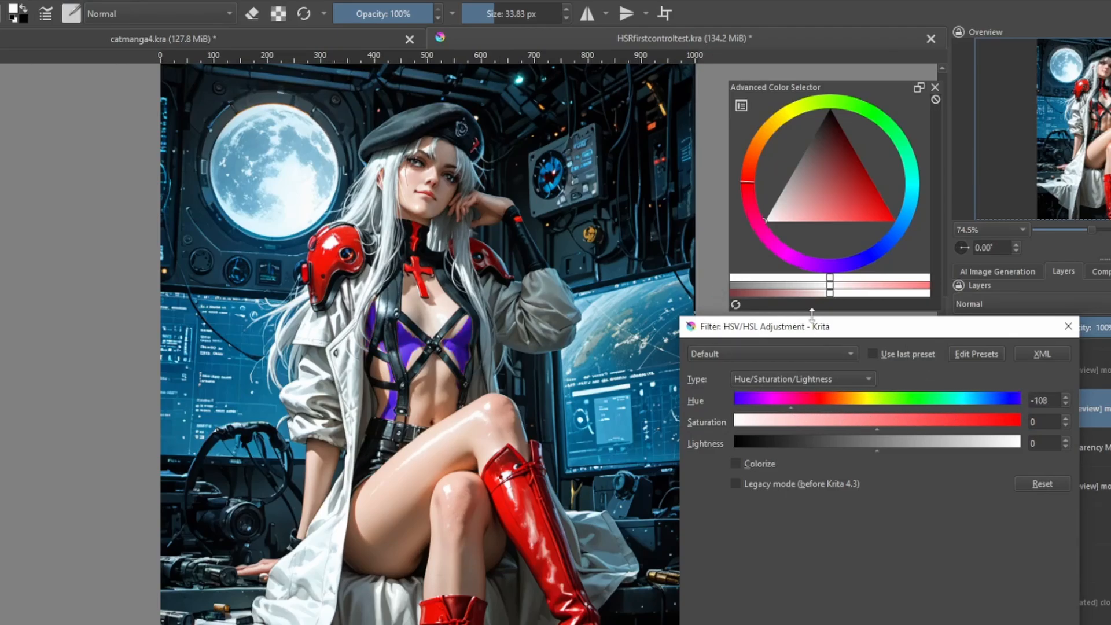
pyautogui.moveTo(812, 321); pyautogui.dragTo(662, 216)
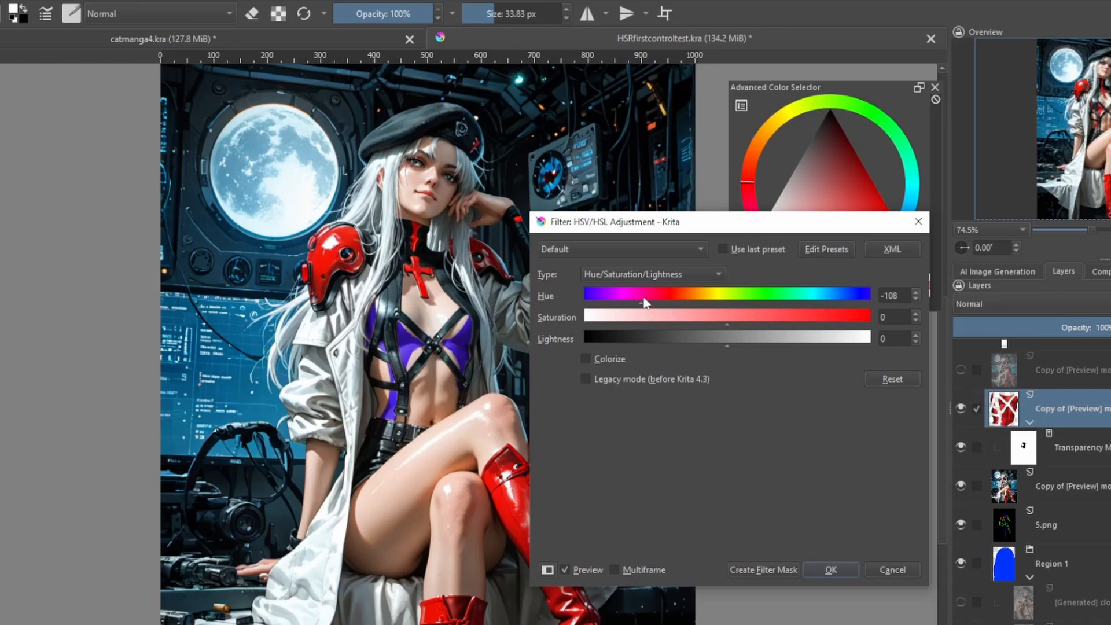
pyautogui.moveTo(642, 304); pyautogui.dragTo(862, 312)
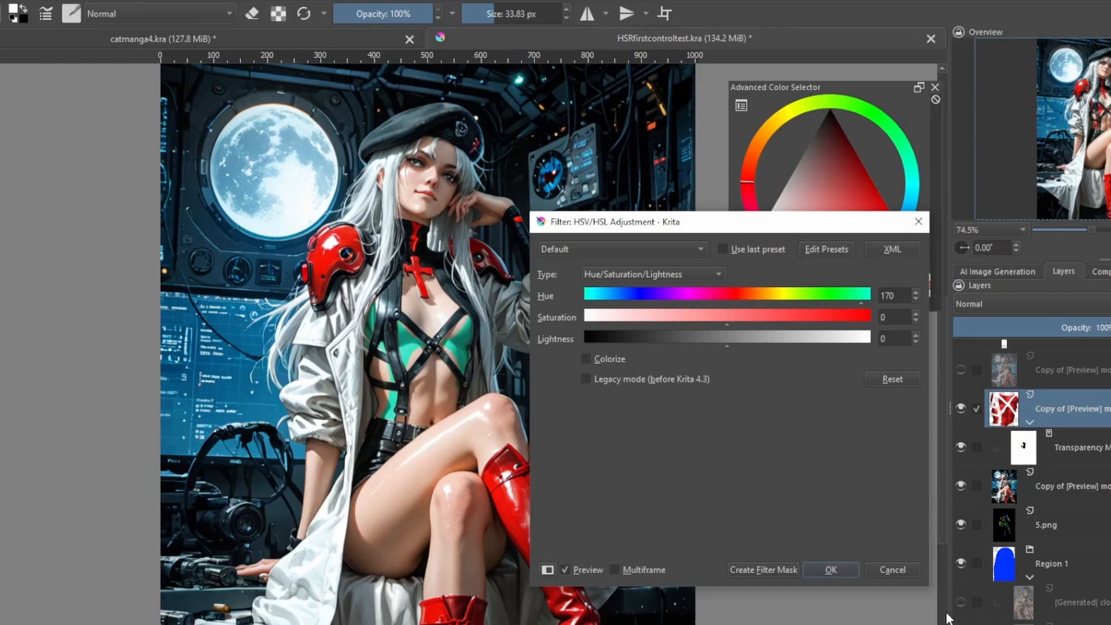
pyautogui.click(908, 564)
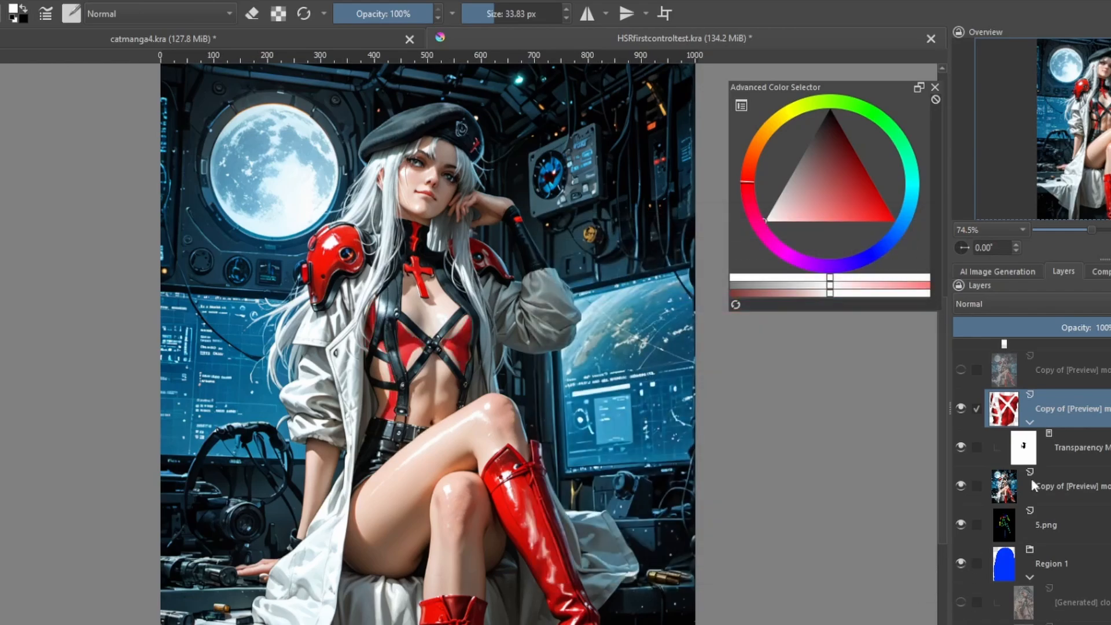
pyautogui.click(962, 408)
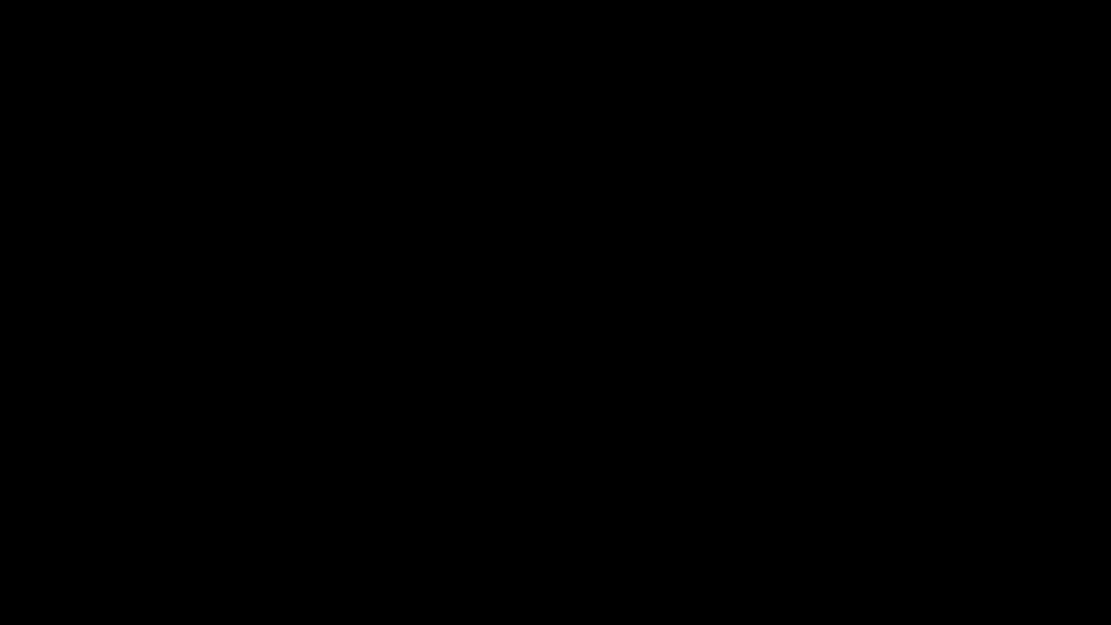
# Step: Fill the selected moon circle with black on a new paint layer and clear the selection
pyautogui.press('Insert')
pyautogui.press('BackSpace')
pyautogui.press('d')
pyautogui.press('BackSpace')
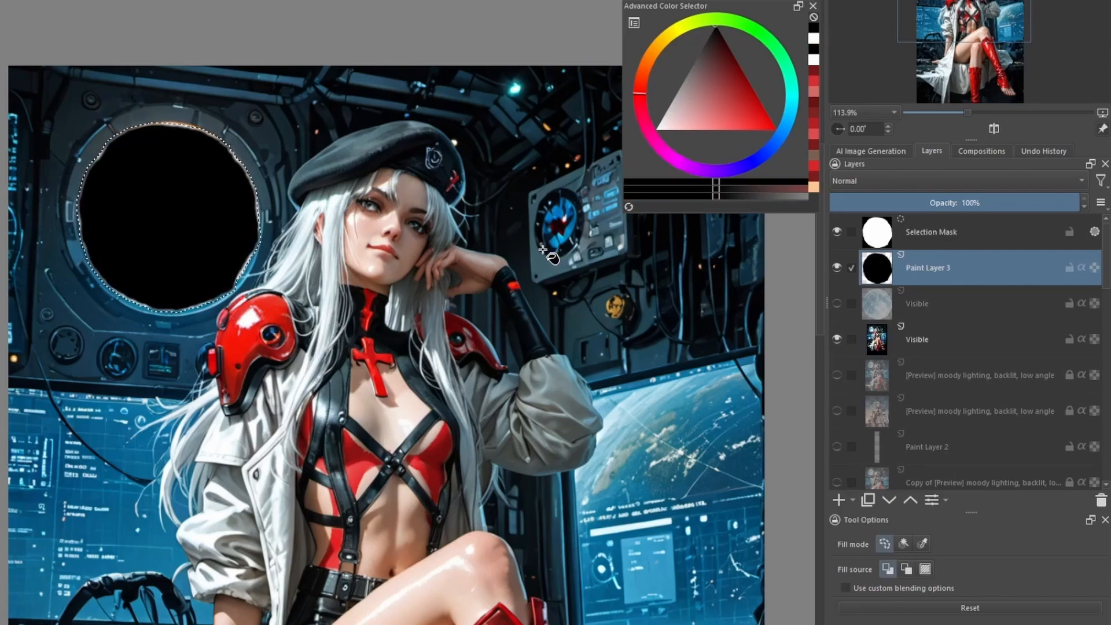
pyautogui.hotkey('ctrl', 'shift', 'a')
# Step: Sample the porthole's surrounding colors and touch up the lower edge of the black circle with the brush
pyautogui.press('b')
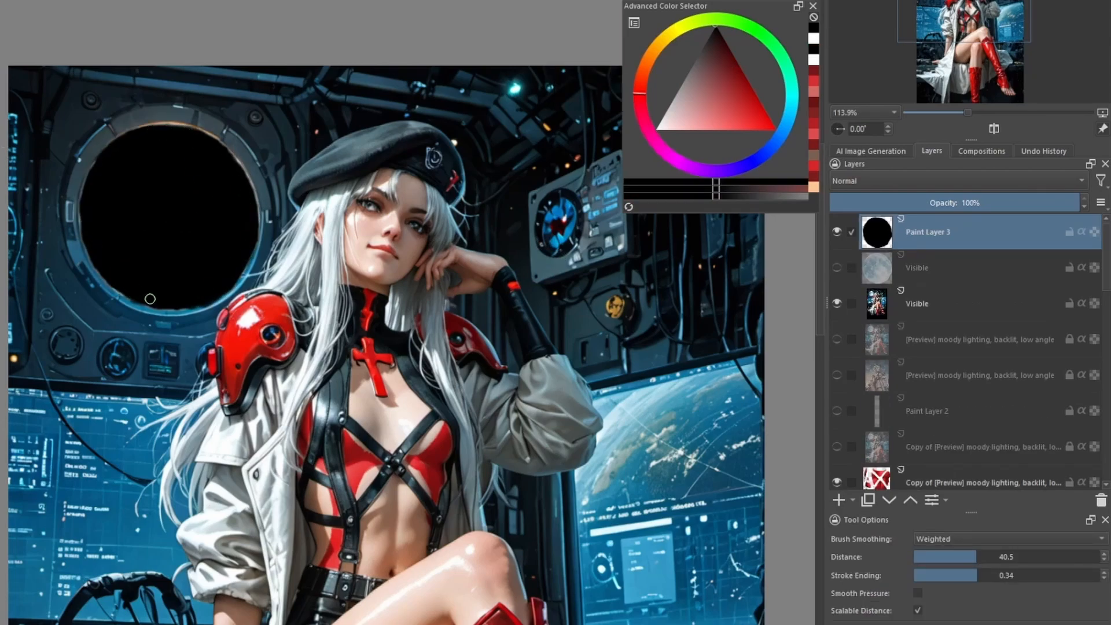
pyautogui.keyDown('ctrl'); pyautogui.click(209, 298); pyautogui.keyUp('ctrl')
pyautogui.moveTo(209, 297); pyautogui.dragTo(203, 300)
pyautogui.keyDown('ctrl'); pyautogui.click(252, 255); pyautogui.keyUp('ctrl')
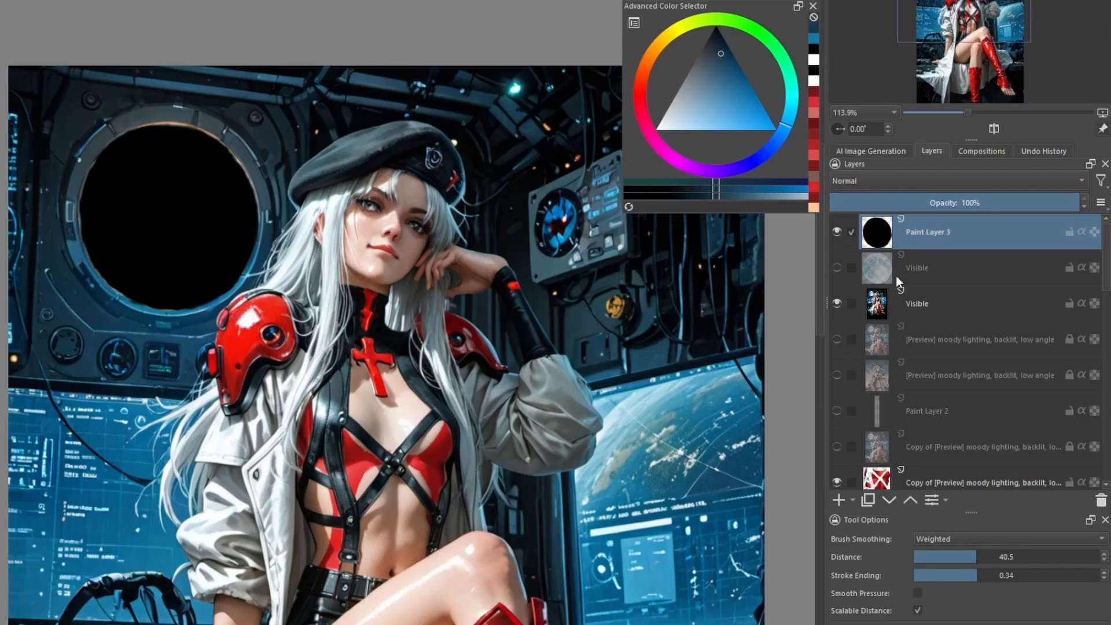
# Step: Place the moon layer above the black circle layer, scale the moon down and shift it toward the porthole's upper right
pyautogui.moveTo(920, 268); pyautogui.dragTo(920, 230)
pyautogui.hotkey('ctrl', 't')
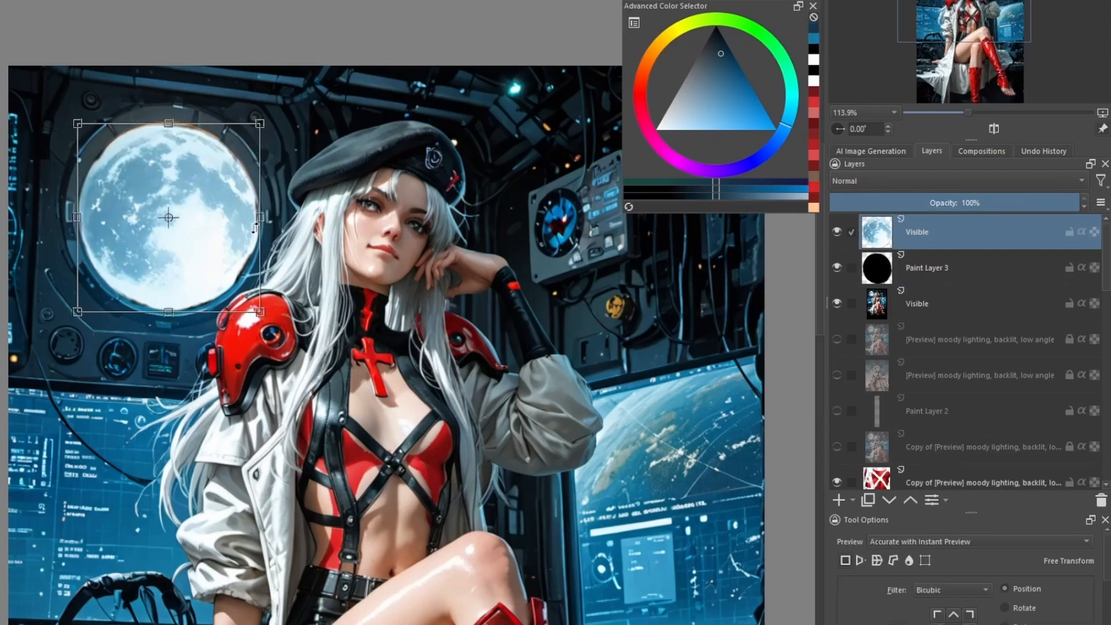
pyautogui.moveTo(263, 312); pyautogui.dragTo(217, 205)
pyautogui.moveTo(246, 141); pyautogui.dragTo(288, 92)
pyautogui.scroll(-1, 227, 188)
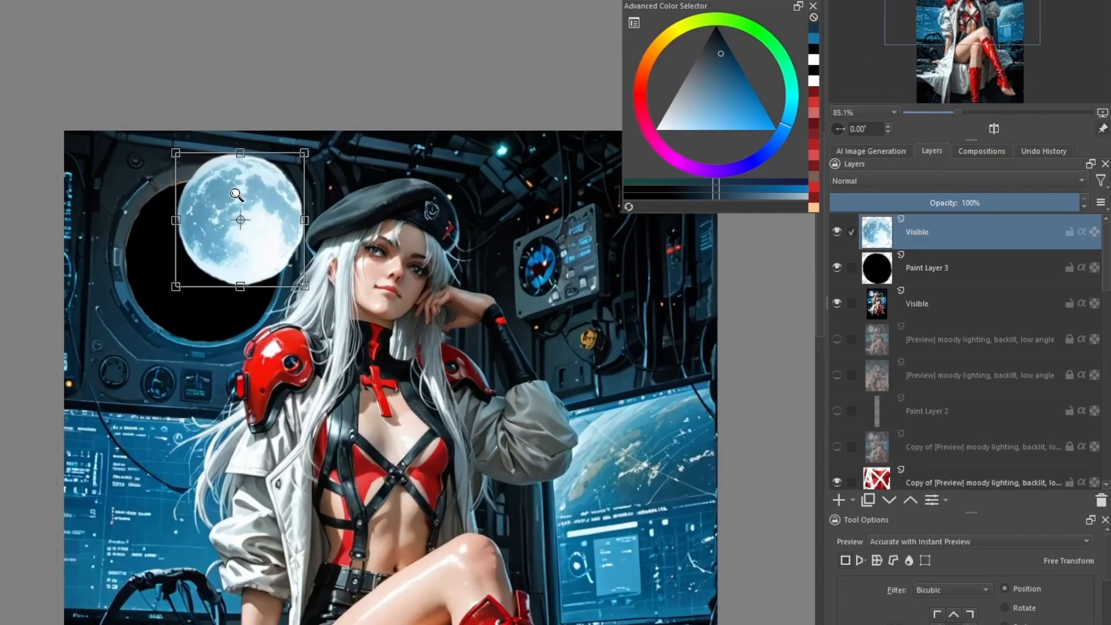
pyautogui.scroll(3, 237, 193)
pyautogui.press('Return')
# Step: Add a transparency mask to the moon layer
pyautogui.rightClick(900, 234)
pyautogui.moveTo(925, 475)
pyautogui.click(810, 475)
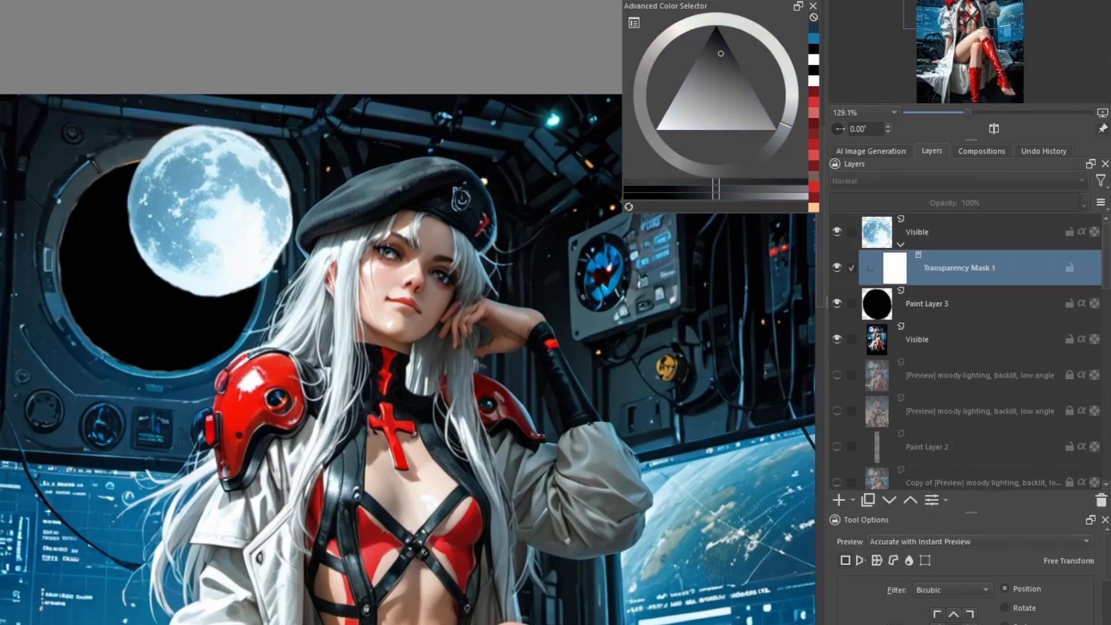
# Step: Paint black with a brush preset on the moon's transparency mask to hide the parts overlapping the porthole frame
pyautogui.press('b')
pyautogui.press('F6')
pyautogui.click(231, 32)
pyautogui.click(380, 124)
pyautogui.moveTo(159, 142)
pyautogui.mouseDown()
pyautogui.moveTo(265, 168)
pyautogui.moveTo(282, 220)
pyautogui.moveTo(165, 151)
pyautogui.mouseUp()
pyautogui.press('d')
pyautogui.moveTo(247, 200); pyautogui.dragTo(250, 238)
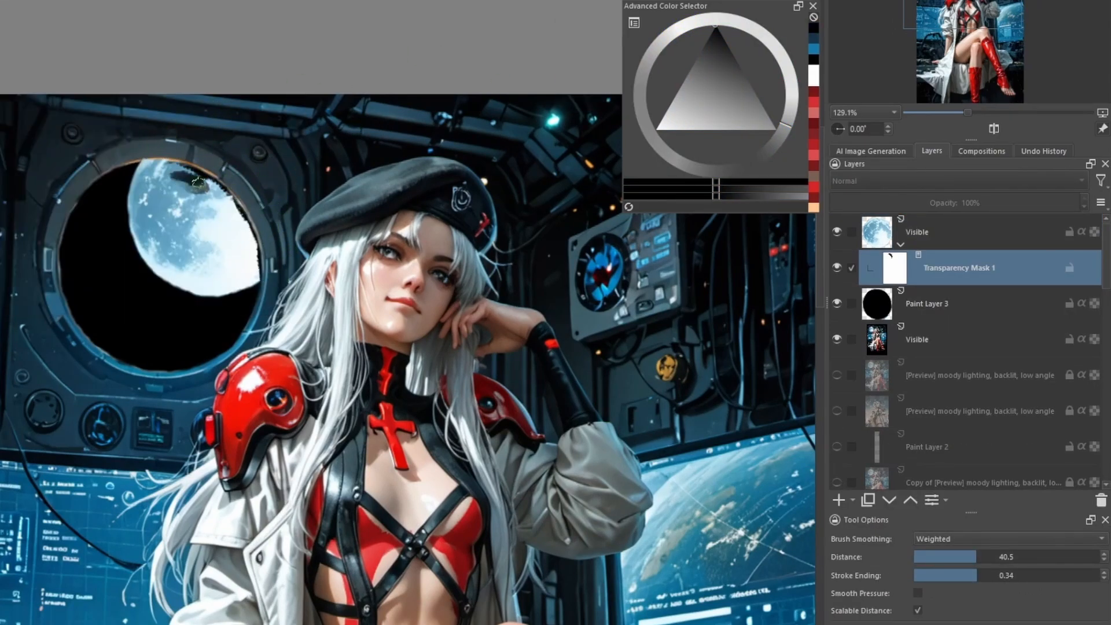
# Step: Refine the moon's mask along the porthole rim, alternating white and black brush strokes
pyautogui.press('x')
pyautogui.moveTo(185, 179)
pyautogui.mouseDown()
pyautogui.moveTo(235, 206)
pyautogui.moveTo(257, 277)
pyautogui.mouseUp()
pyautogui.press('x')
pyautogui.moveTo(243, 196)
pyautogui.mouseDown()
pyautogui.moveTo(265, 232)
pyautogui.moveTo(236, 183)
pyautogui.mouseUp()
pyautogui.scroll(-5, 251, 237)
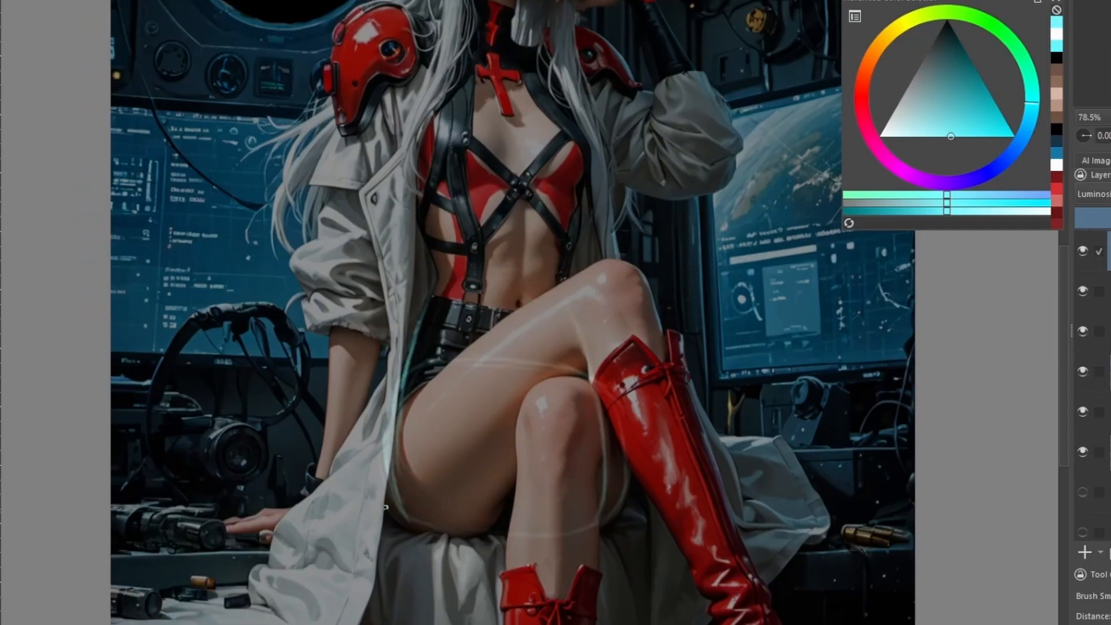
# Step: Sketch light cyan guide lines over the character's thighs and lower leg on the darkened image
pyautogui.moveTo(405, 519); pyautogui.dragTo(601, 521)
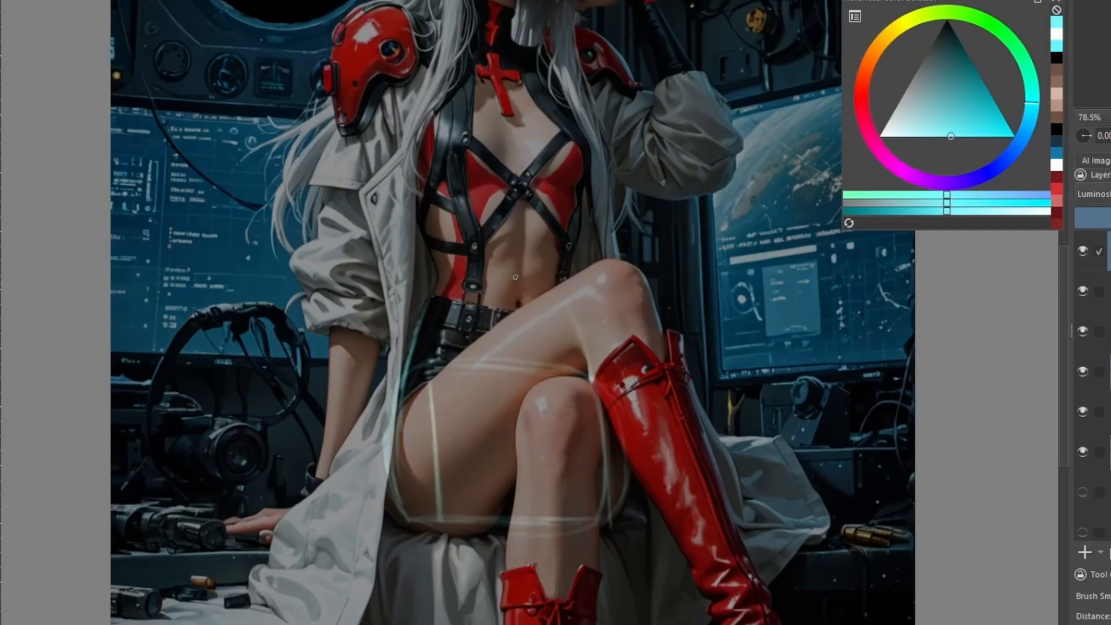
pyautogui.moveTo(434, 356); pyautogui.dragTo(434, 520)
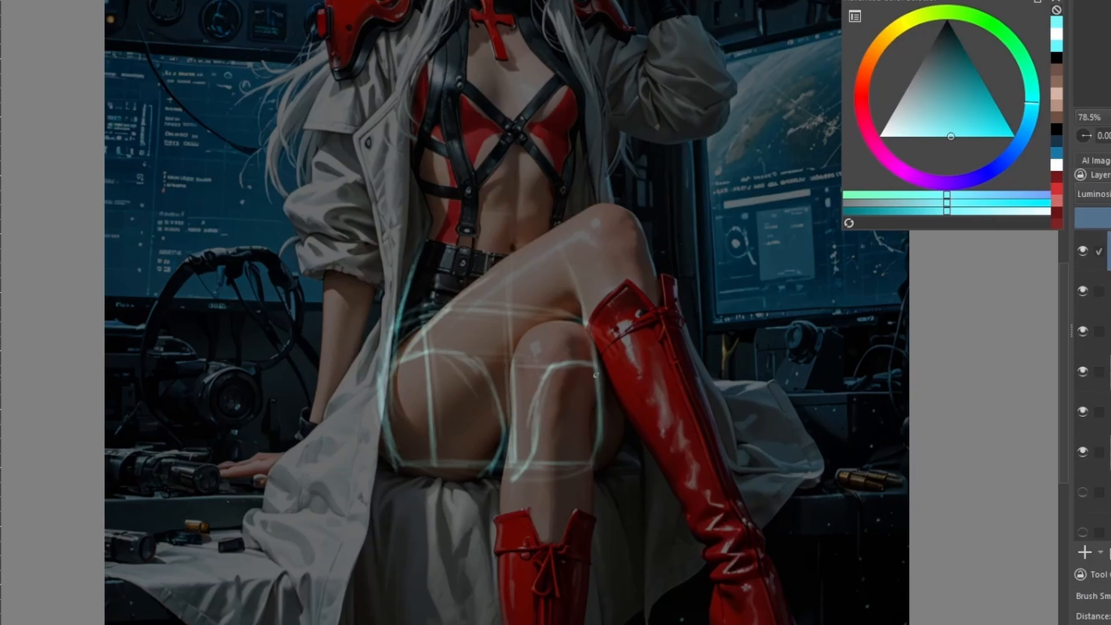
pyautogui.moveTo(590, 468); pyautogui.dragTo(610, 468)
pyautogui.moveTo(587, 427); pyautogui.dragTo(627, 465)
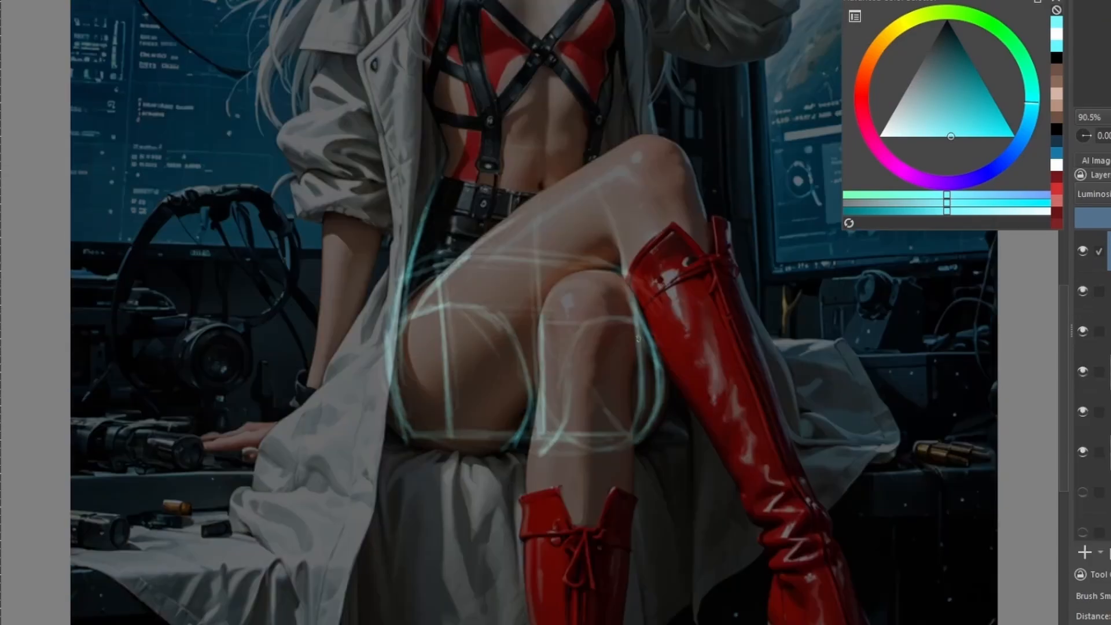
pyautogui.moveTo(530, 475); pyautogui.dragTo(605, 476)
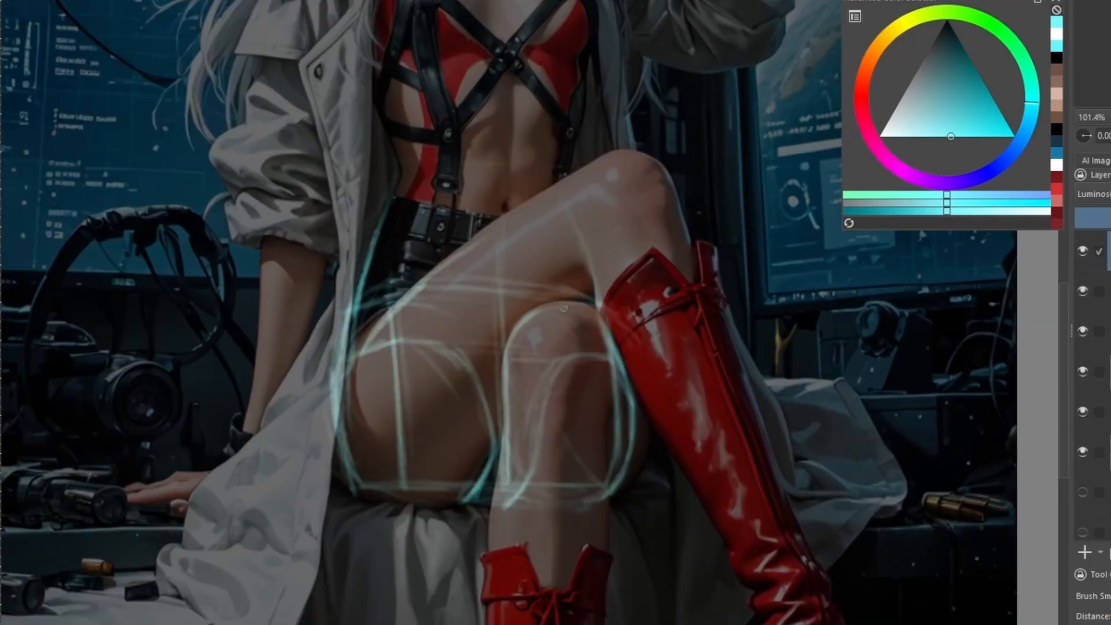
pyautogui.moveTo(500, 402); pyautogui.dragTo(492, 559)
pyautogui.moveTo(602, 382); pyautogui.dragTo(611, 518)
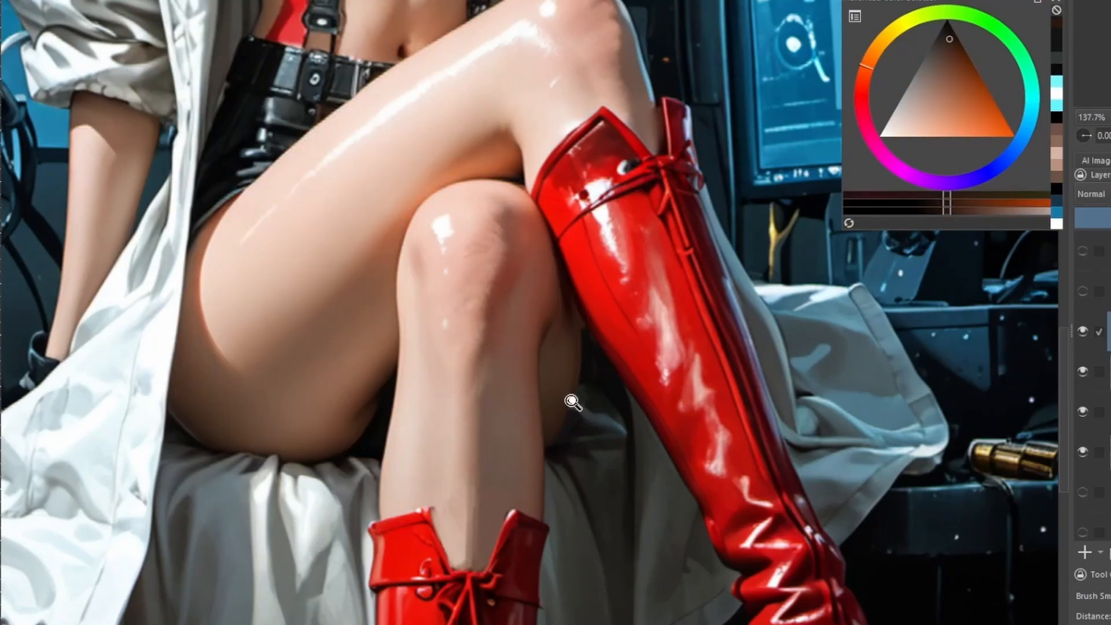
# Step: Compare the image with and without the leg touch-up paint layer by toggling its visibility
pyautogui.moveTo(573, 402); pyautogui.dragTo(607, 409)
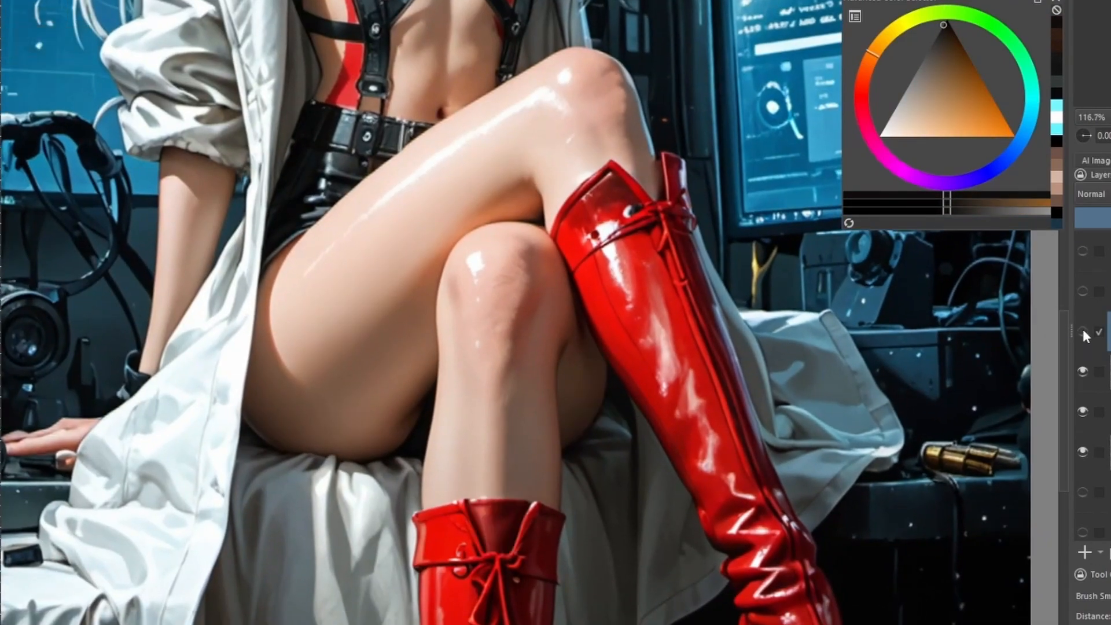
pyautogui.click(1083, 331)
pyautogui.click(1083, 331)
pyautogui.click(1083, 331)
pyautogui.scroll(-3, 602, 342)
pyautogui.moveTo(602, 341); pyautogui.dragTo(615, 369)
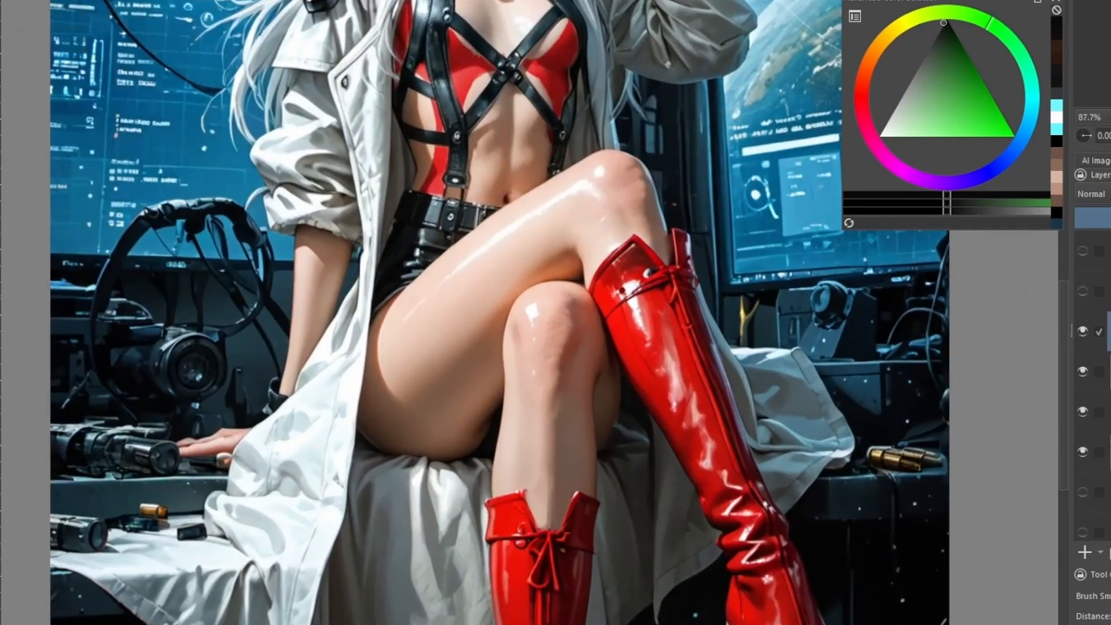
pyautogui.click(1083, 331)
pyautogui.click(1084, 331)
pyautogui.click(1083, 331)
pyautogui.click(1083, 331)
pyautogui.moveTo(714, 321); pyautogui.dragTo(671, 375)
pyautogui.scroll(-2, 702, 352)
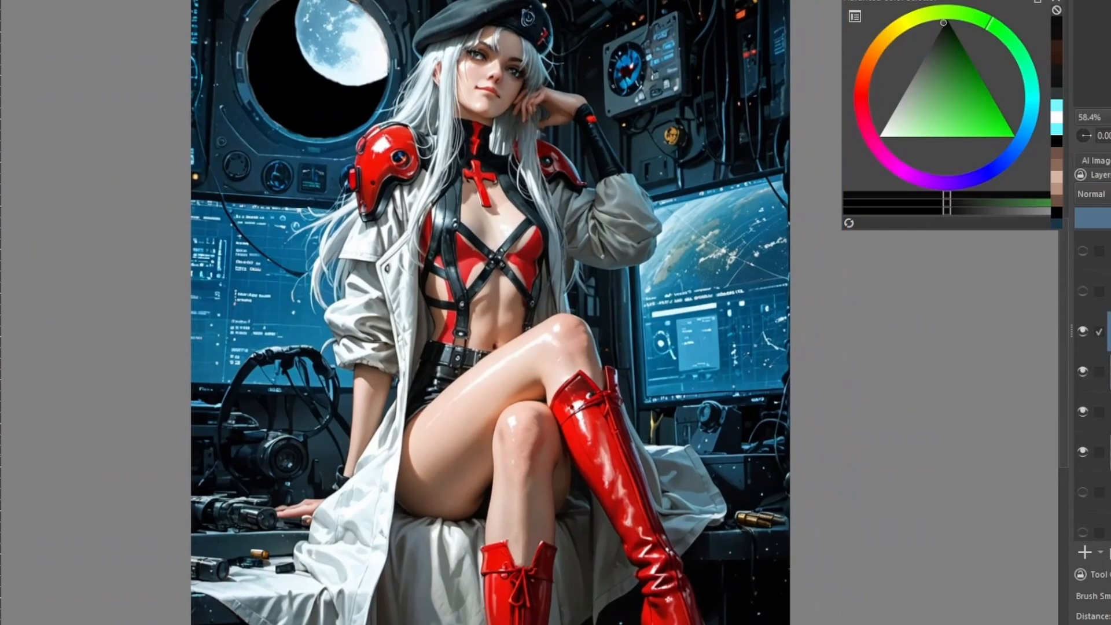
pyautogui.click(1083, 331)
pyautogui.click(1083, 250)
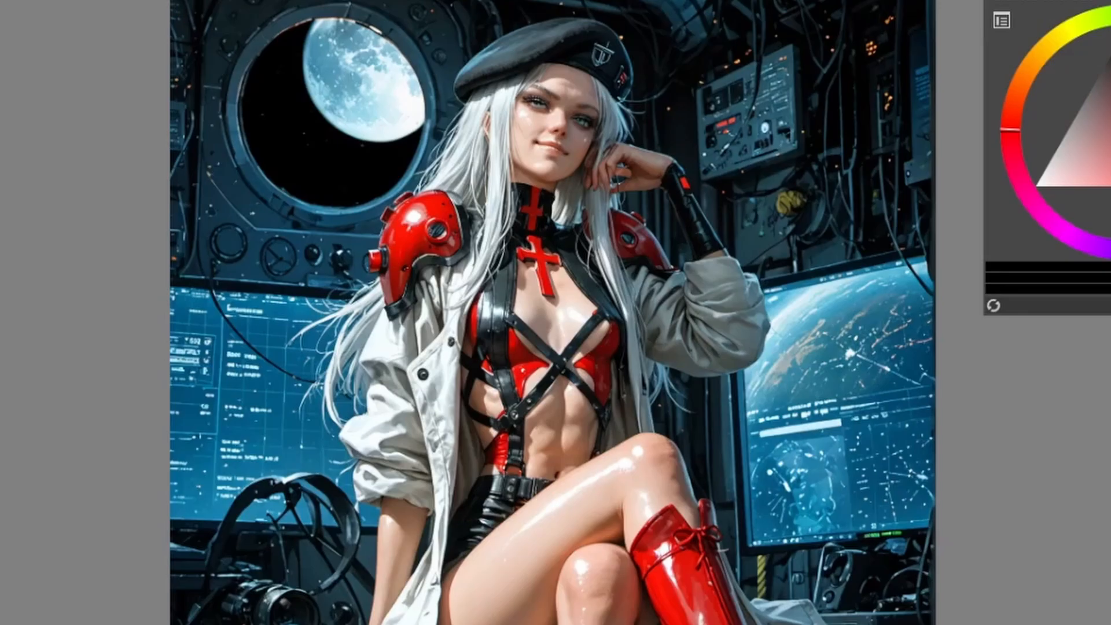
# Step: Check the top preview layer against the image and examine the AI generation prompts and refine settings
pyautogui.scroll(5, 938, 302)
pyautogui.moveTo(930, 268); pyautogui.dragTo(932, 293)
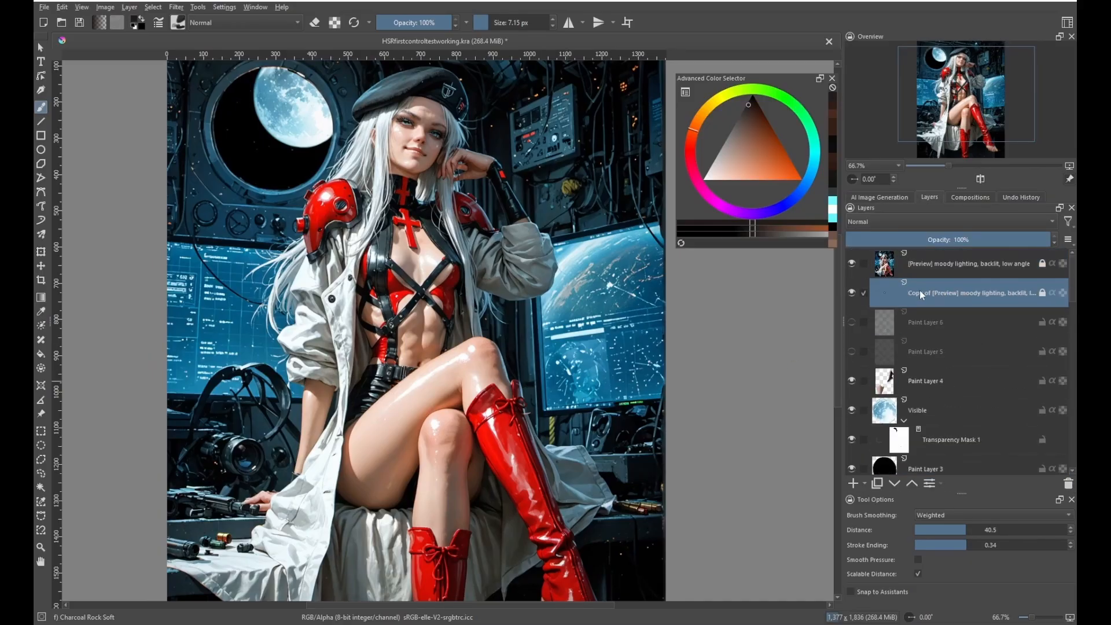
pyautogui.click(852, 264)
pyautogui.click(876, 200)
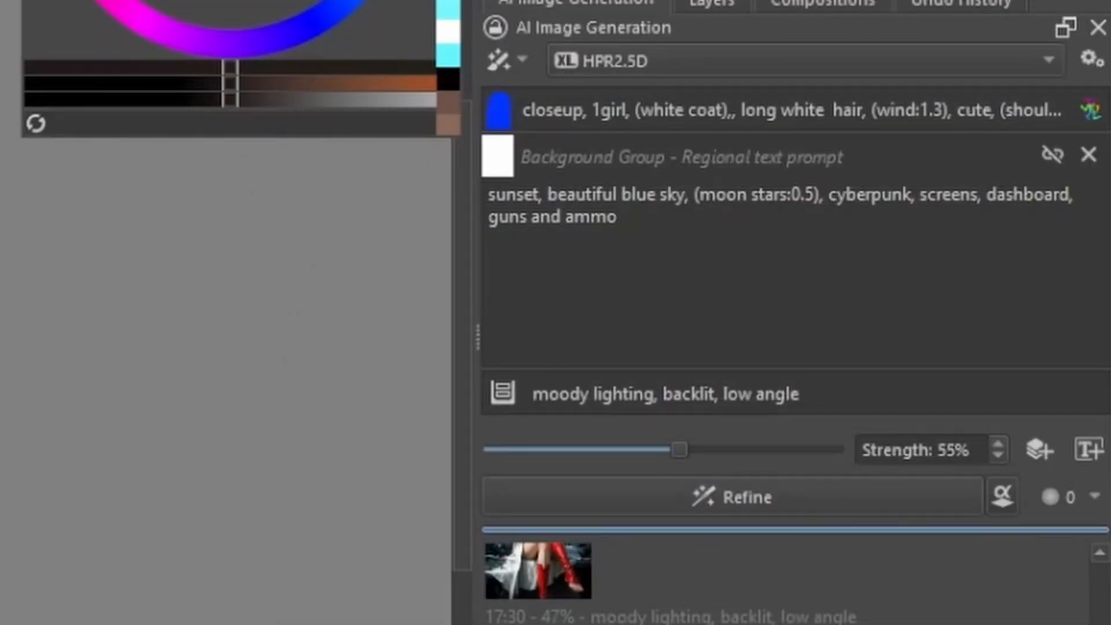
pyautogui.click(711, 4)
# Step: Hide the top preview layer and toggle the upper preview copy to compare it with the copy below
pyautogui.moveTo(683, 184); pyautogui.dragTo(730, 229)
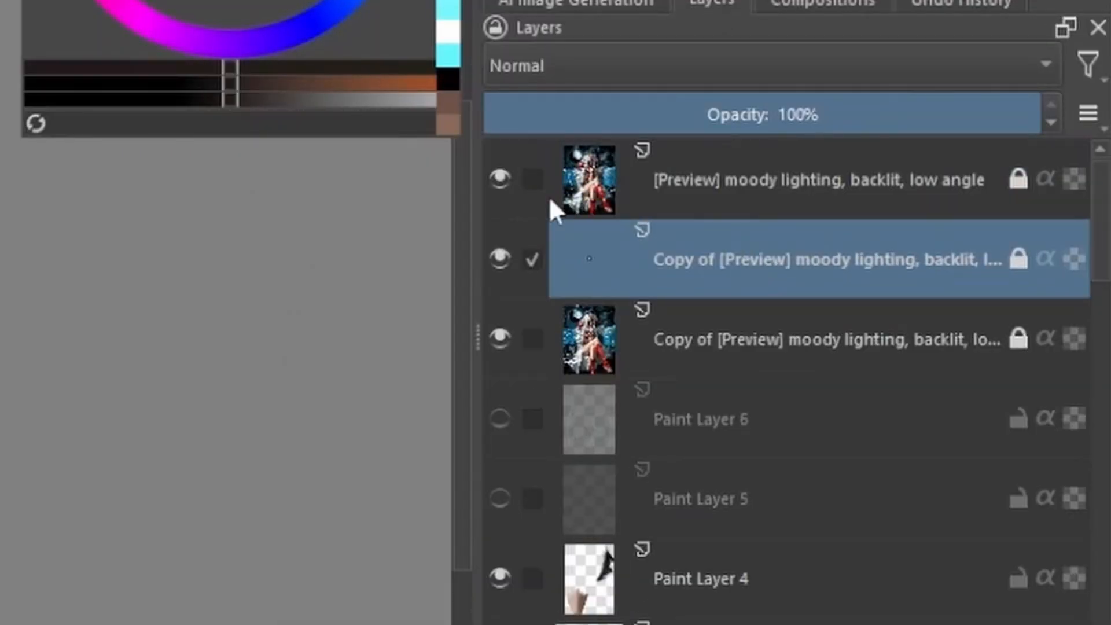
pyautogui.click(500, 179)
pyautogui.click(501, 256)
pyautogui.click(501, 257)
pyautogui.click(501, 257)
pyautogui.click(501, 257)
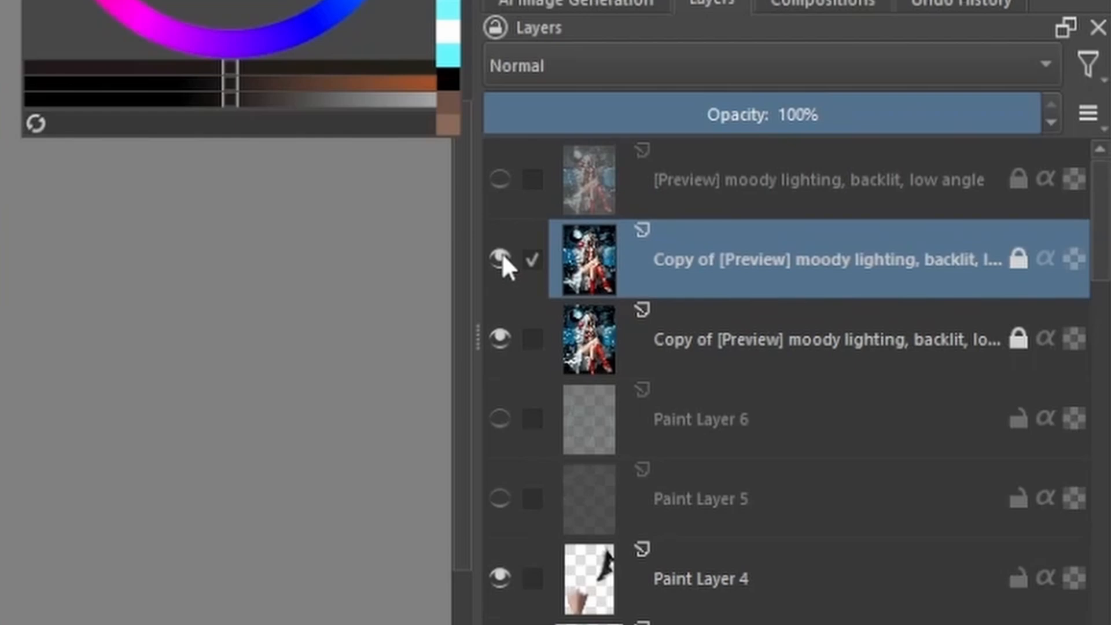
pyautogui.moveTo(519, 226)
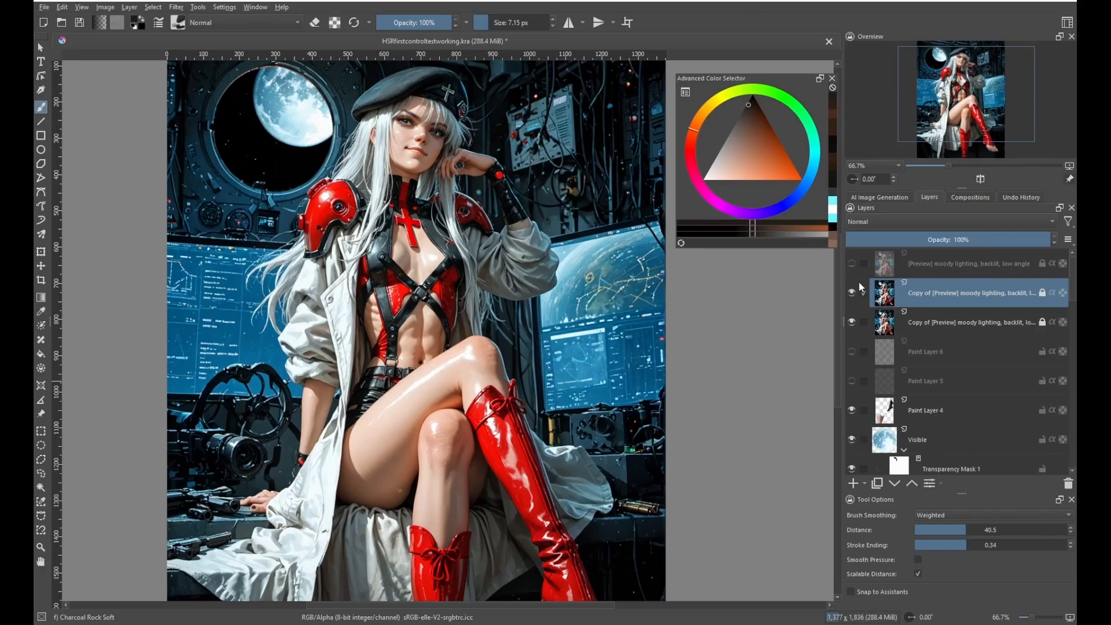
pyautogui.moveTo(524, 241)
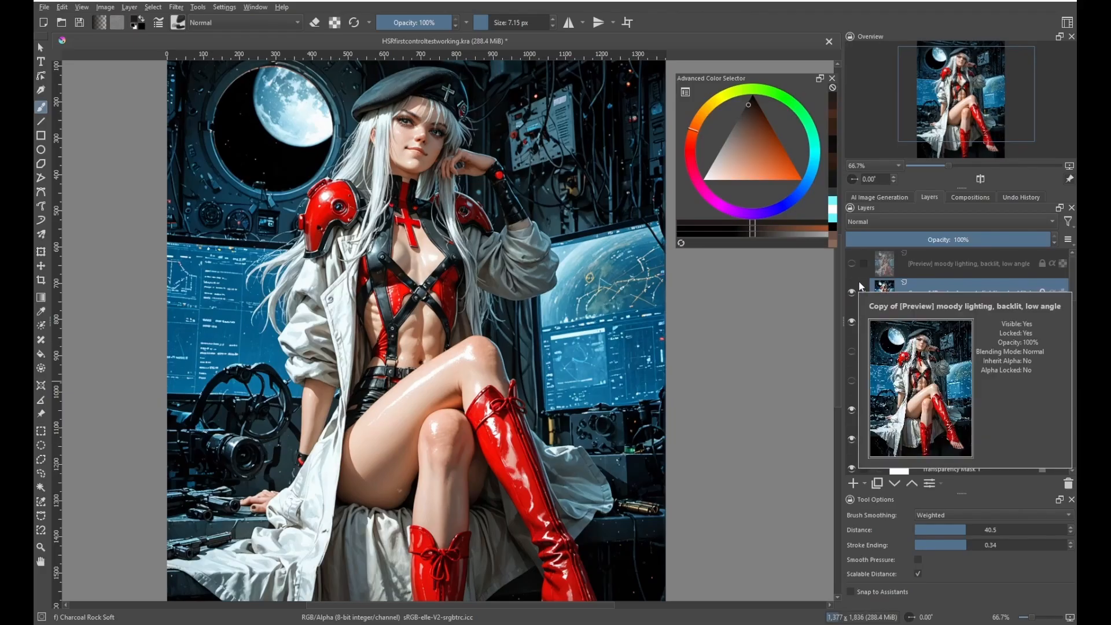
# Step: Unlock the upper preview copy and add a transparency mask to it
pyautogui.moveTo(427, 246); pyautogui.dragTo(401, 297)
pyautogui.rightClick(1019, 288)
pyautogui.click(1042, 292)
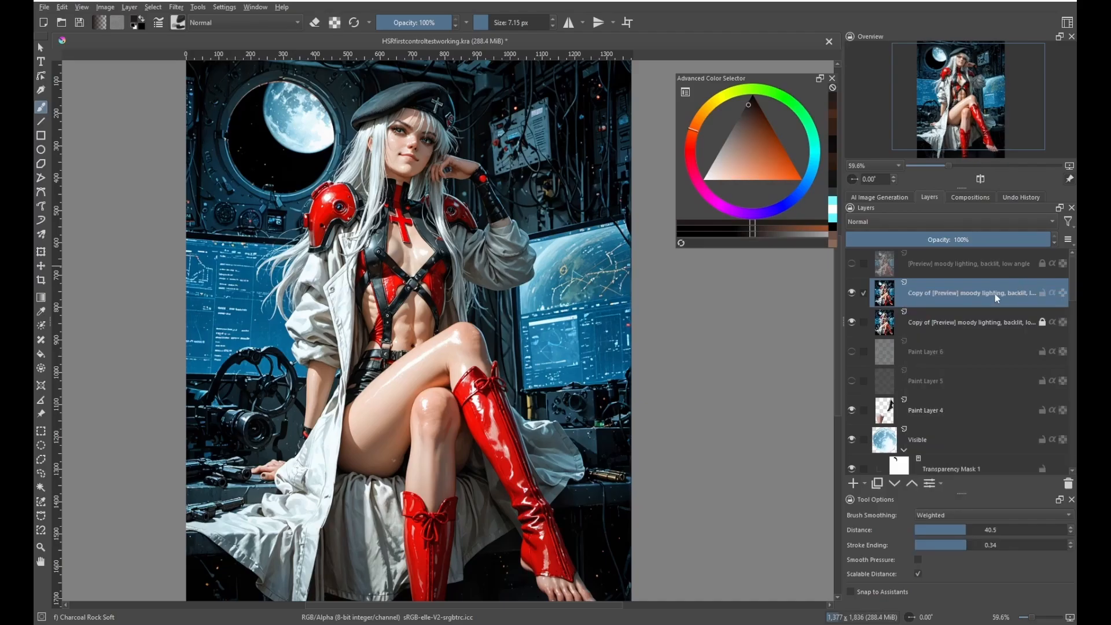
pyautogui.rightClick(995, 292)
pyautogui.moveTo(959, 486)
pyautogui.click(888, 488)
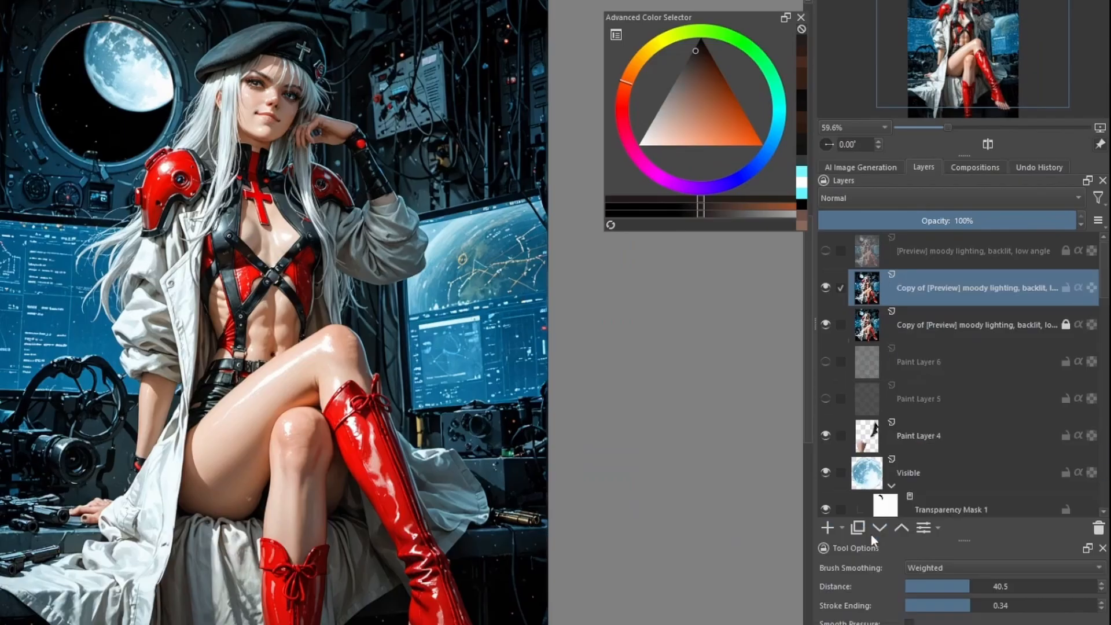
# Step: Reset the colors and fill the upper preview copy's transparency mask with black
pyautogui.press('F6')
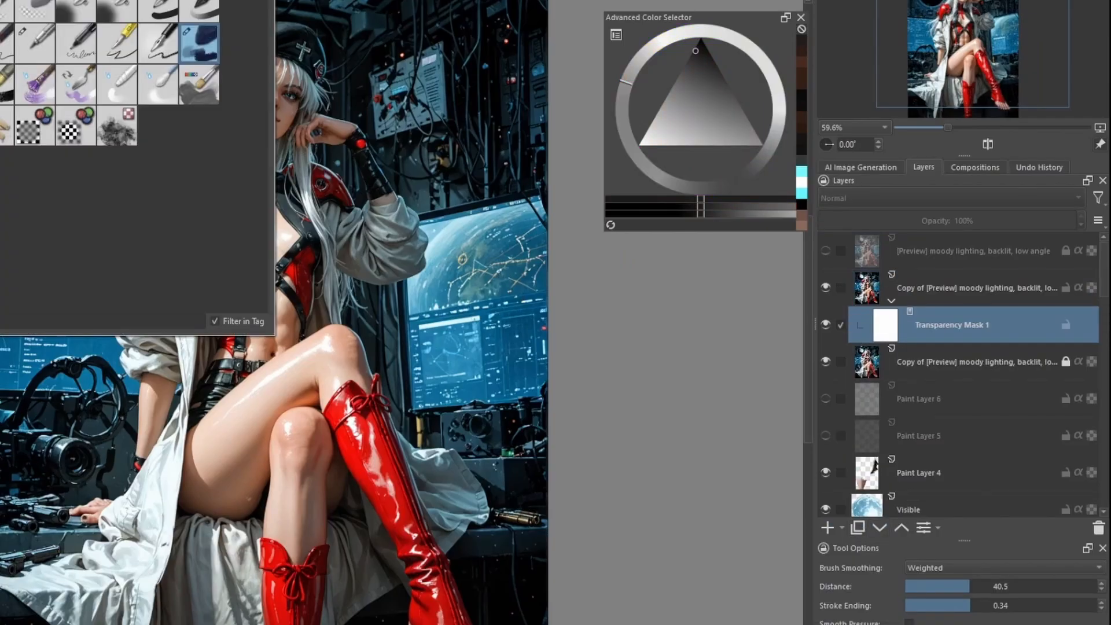
pyautogui.click(78, 10)
pyautogui.press('d')
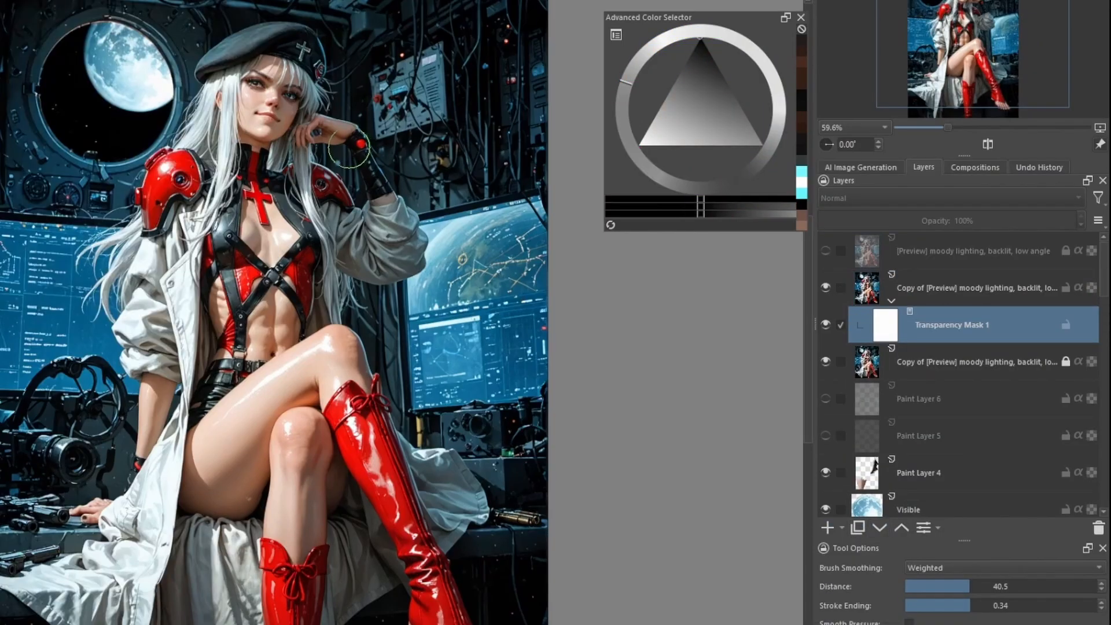
pyautogui.moveTo(363, 151); pyautogui.dragTo(267, 174)
pyautogui.press('f')
pyautogui.click(267, 174)
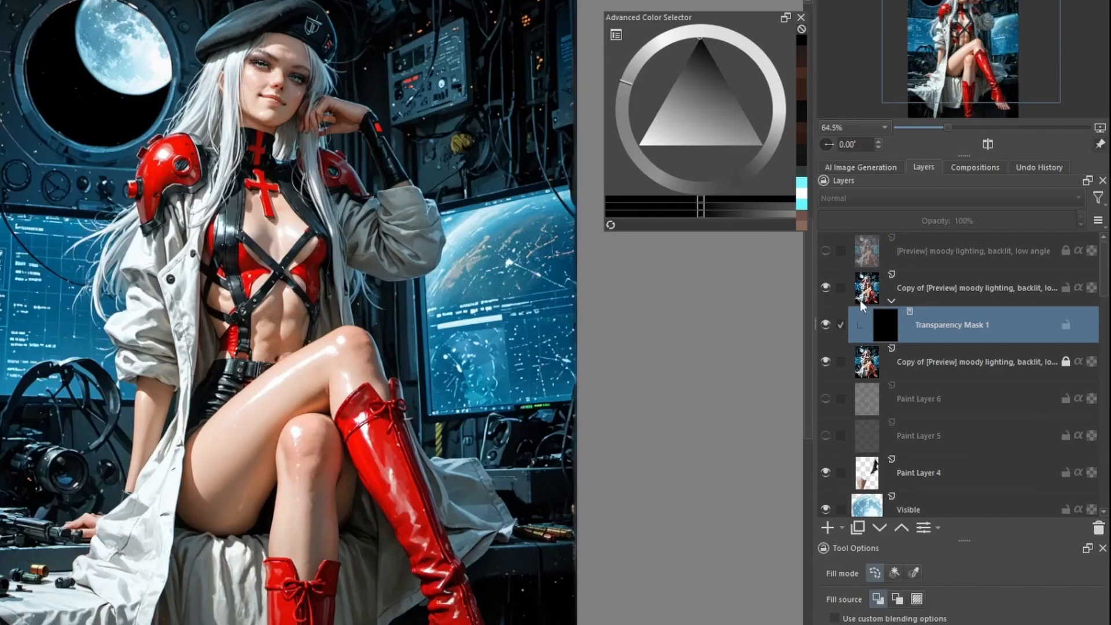
# Step: Switch back to the brush for painting on the mask and open the brush presets
pyautogui.press('b')
pyautogui.press('f')
pyautogui.press('b')
pyautogui.press('F6')
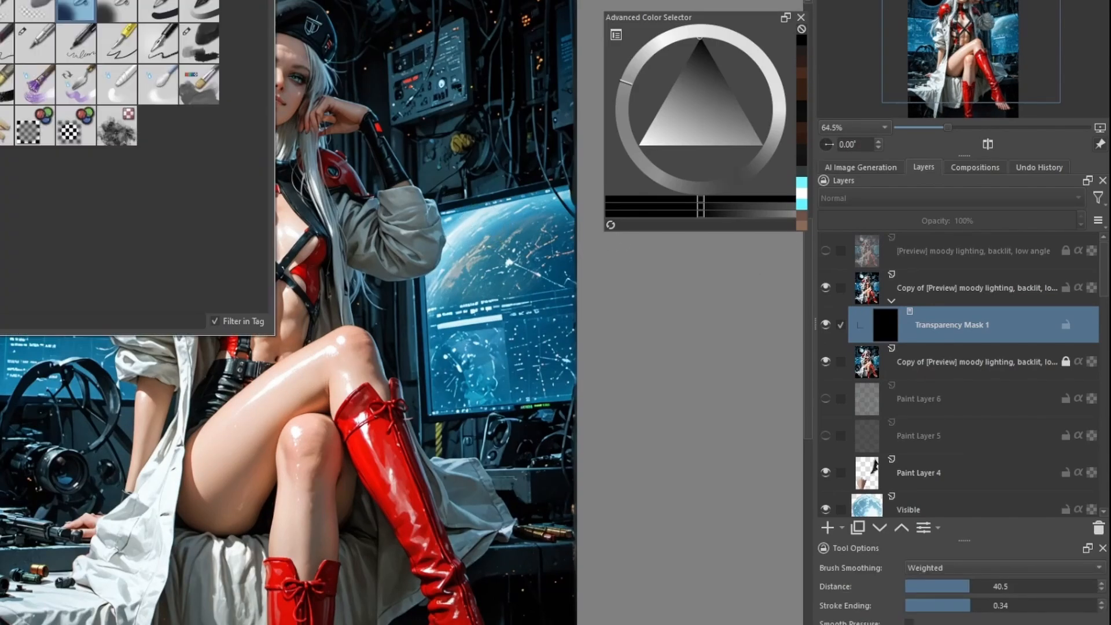
pyautogui.rightClick(892, 286)
pyautogui.moveTo(942, 538)
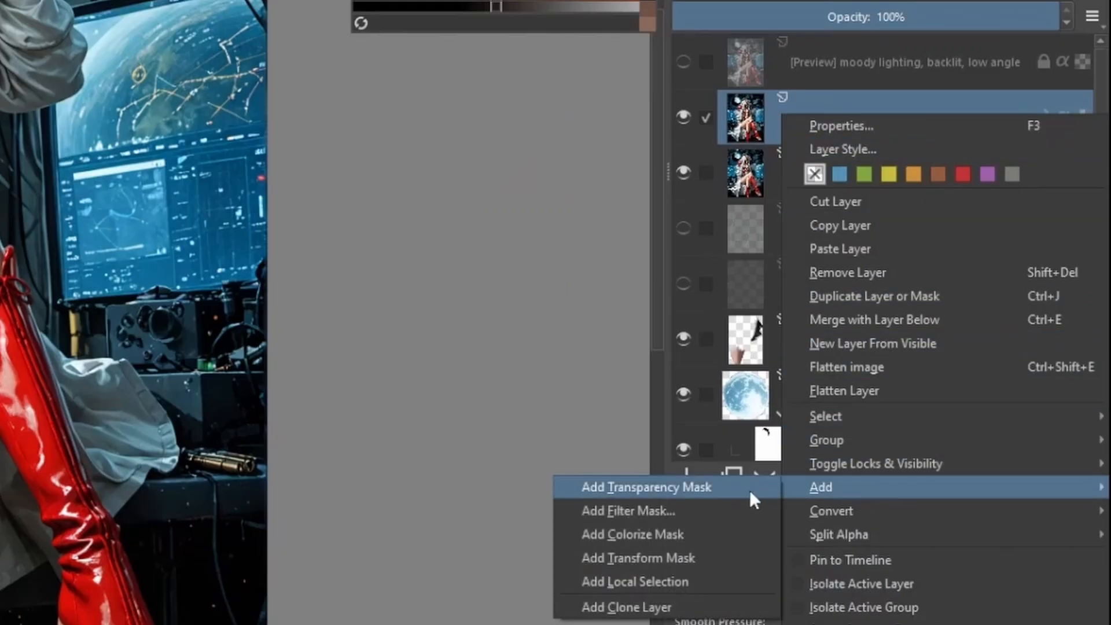
pyautogui.click(749, 490)
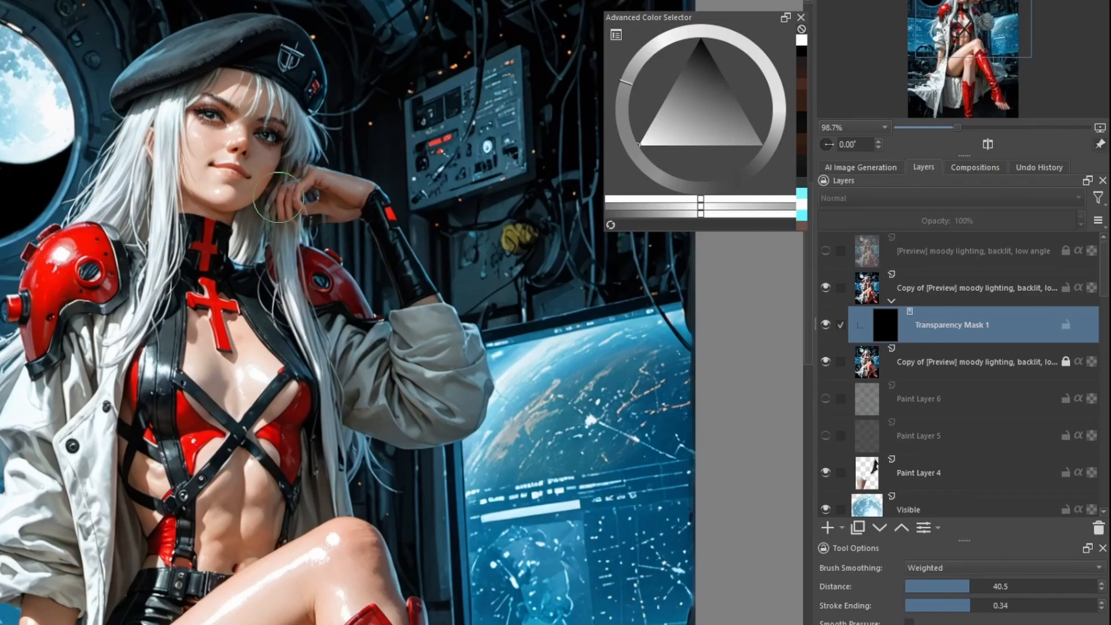
# Step: Paint white on the mask to reveal the upper copy's glove at the raised wrist, and cover it again with black
pyautogui.moveTo(346, 216); pyautogui.dragTo(376, 208)
pyautogui.moveTo(387, 296); pyautogui.dragTo(374, 186)
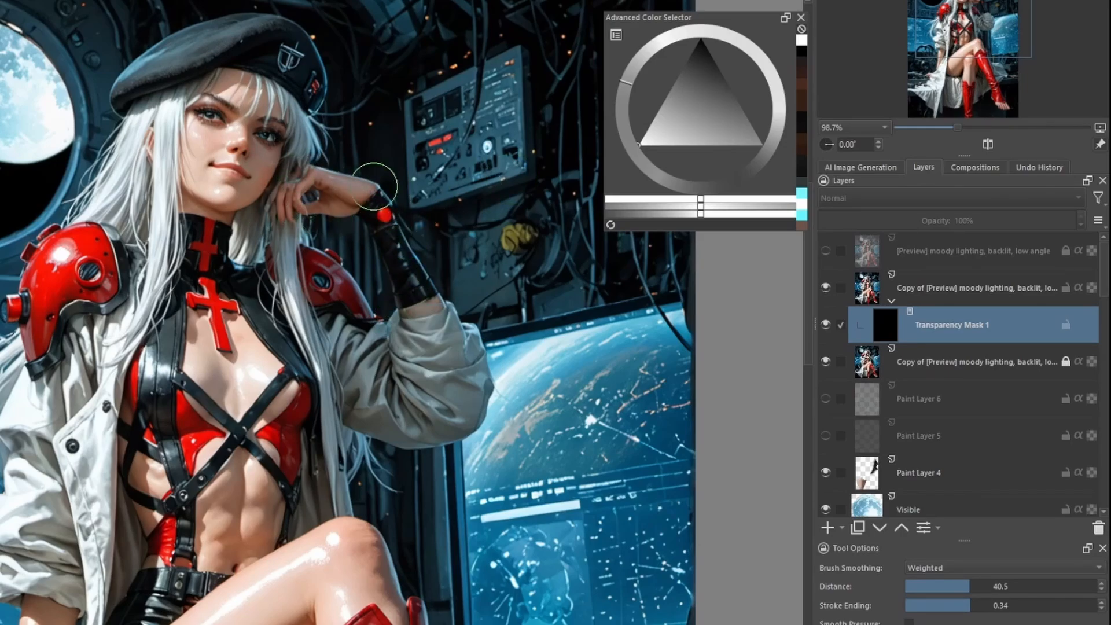
pyautogui.scroll(-5, 301, 177)
pyautogui.scroll(3, 272, 232)
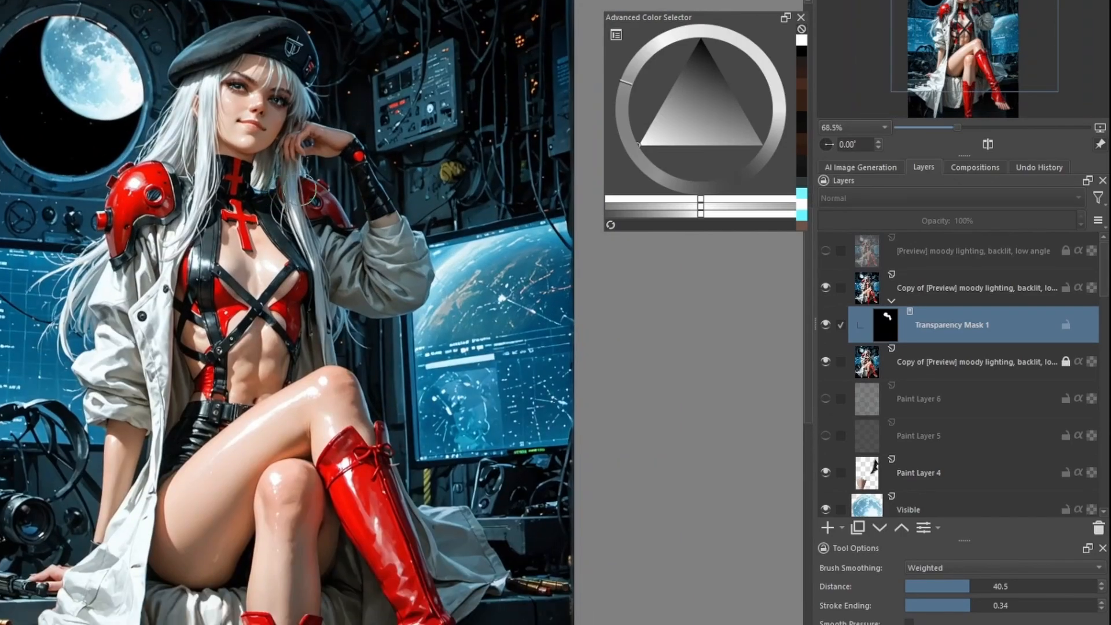
pyautogui.press('x')
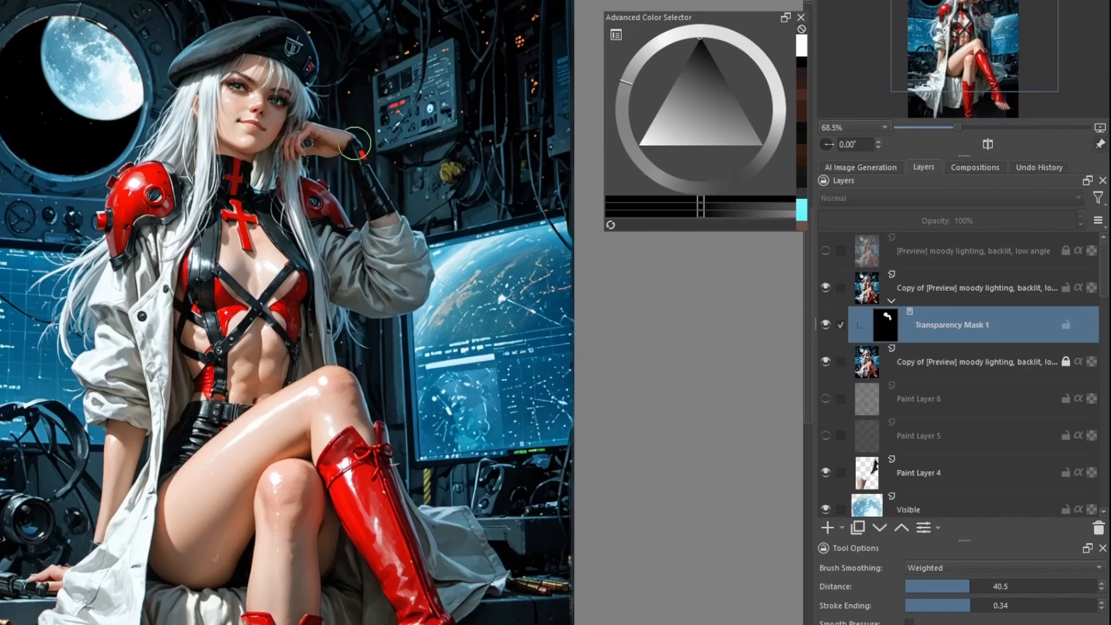
pyautogui.scroll(-1, 399, 292)
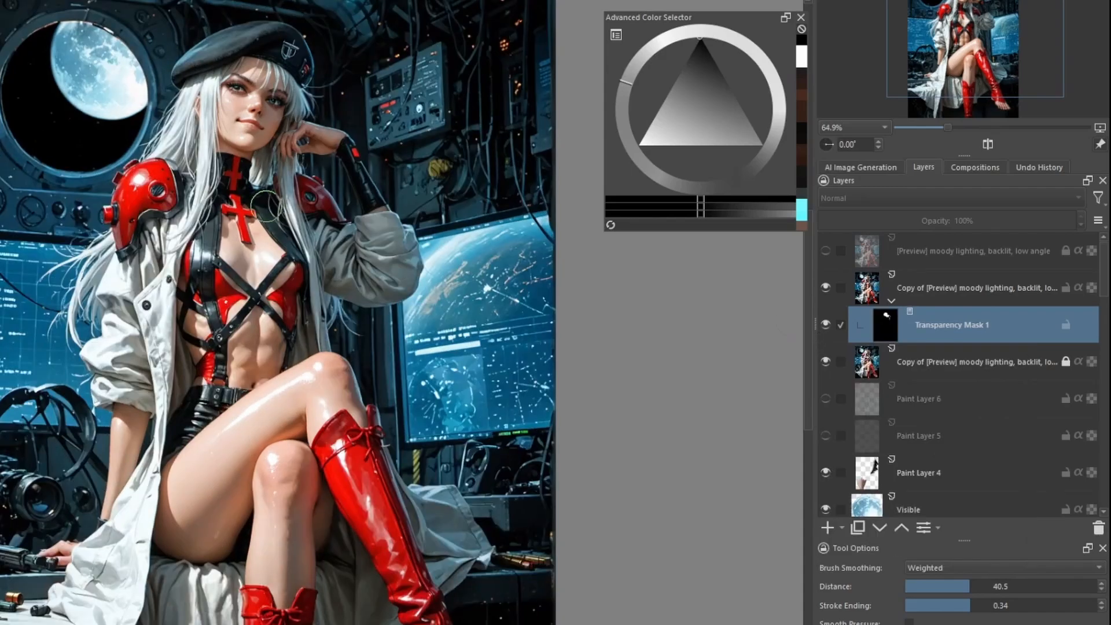
# Step: Try revealing the upper copy's bodice with white and black strokes on the mask, and undo the strokes
pyautogui.press('x')
pyautogui.moveTo(307, 269); pyautogui.dragTo(293, 283)
pyautogui.moveTo(184, 257); pyautogui.dragTo(198, 260)
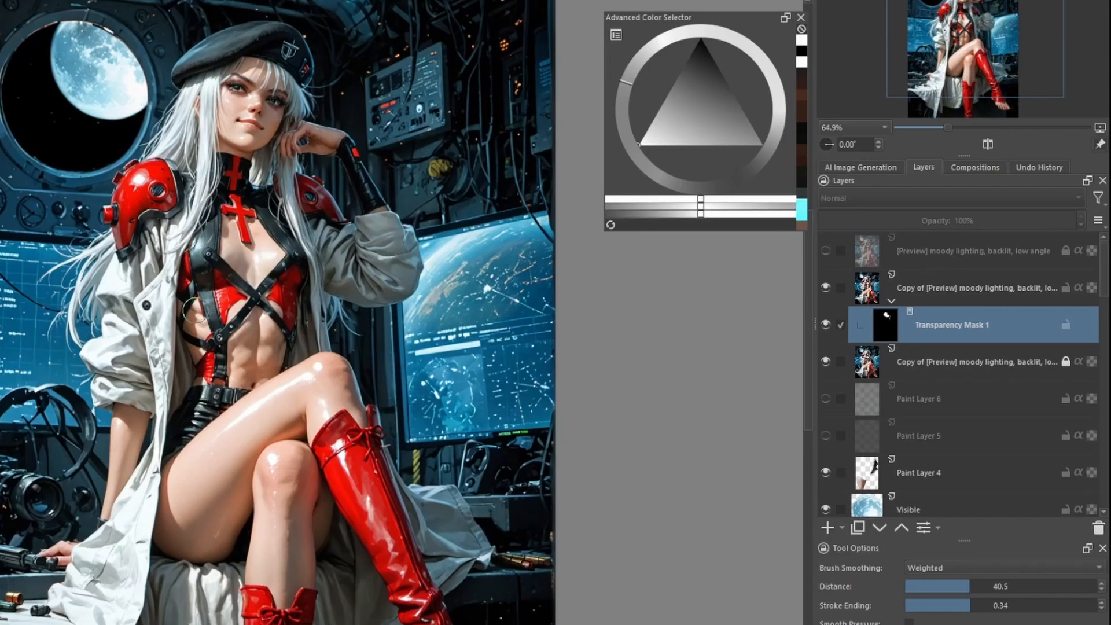
pyautogui.press('x')
pyautogui.moveTo(195, 310); pyautogui.dragTo(201, 307)
pyautogui.hotkey('ctrl', 'z')
pyautogui.hotkey('ctrl', 'z')
pyautogui.hotkey('ctrl', 'z')
# Step: Toggle the transparency mask's visibility repeatedly to compare the masked and unmasked results
pyautogui.click(825, 324)
pyautogui.click(821, 325)
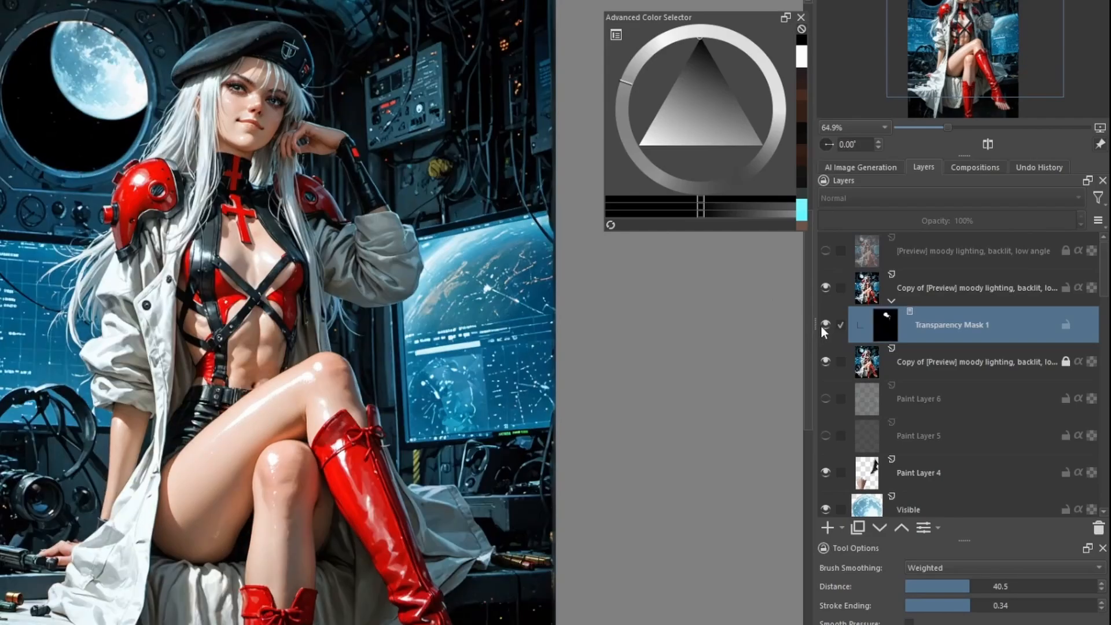
pyautogui.click(821, 326)
pyautogui.click(821, 326)
pyautogui.click(820, 327)
pyautogui.click(819, 329)
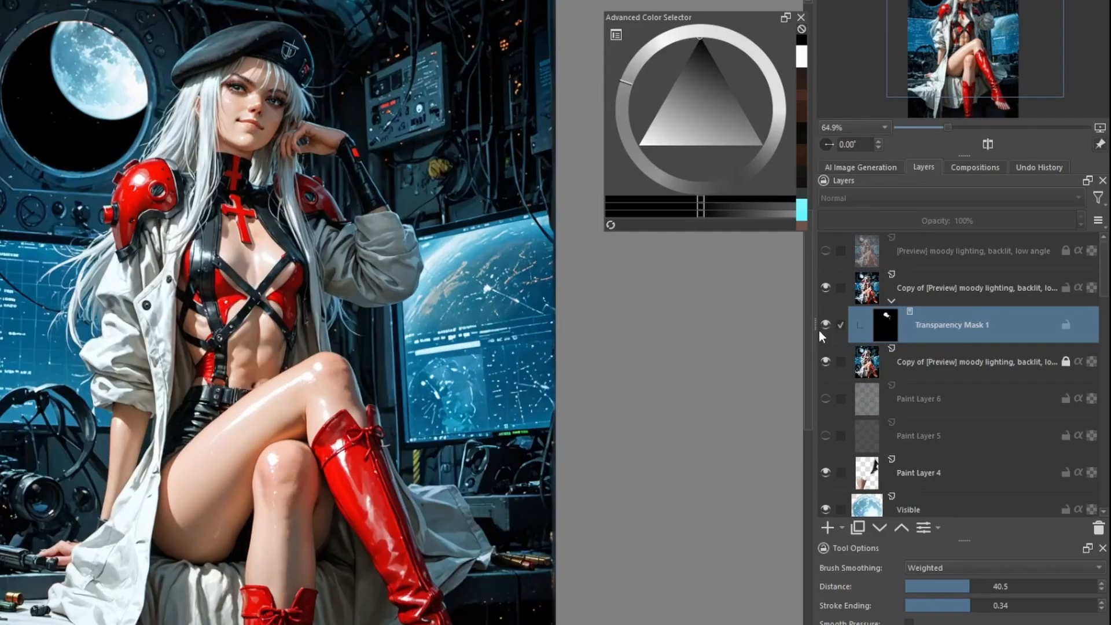
pyautogui.click(819, 331)
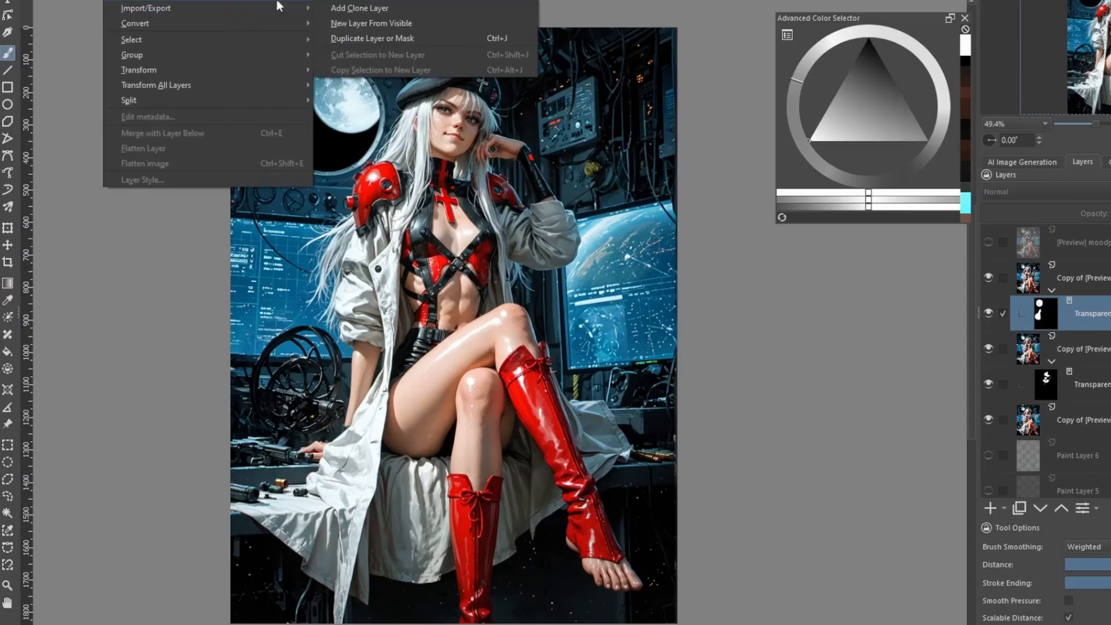
# Step: Create a new layer from visible and outline the upper part of the lower red boot with the magnetic selection tool
pyautogui.click(371, 23)
pyautogui.scroll(3, 480, 550)
pyautogui.moveTo(471, 365); pyautogui.dragTo(427, 266)
pyautogui.click(8, 496)
pyautogui.scroll(1, 485, 500)
pyautogui.click(465, 205)
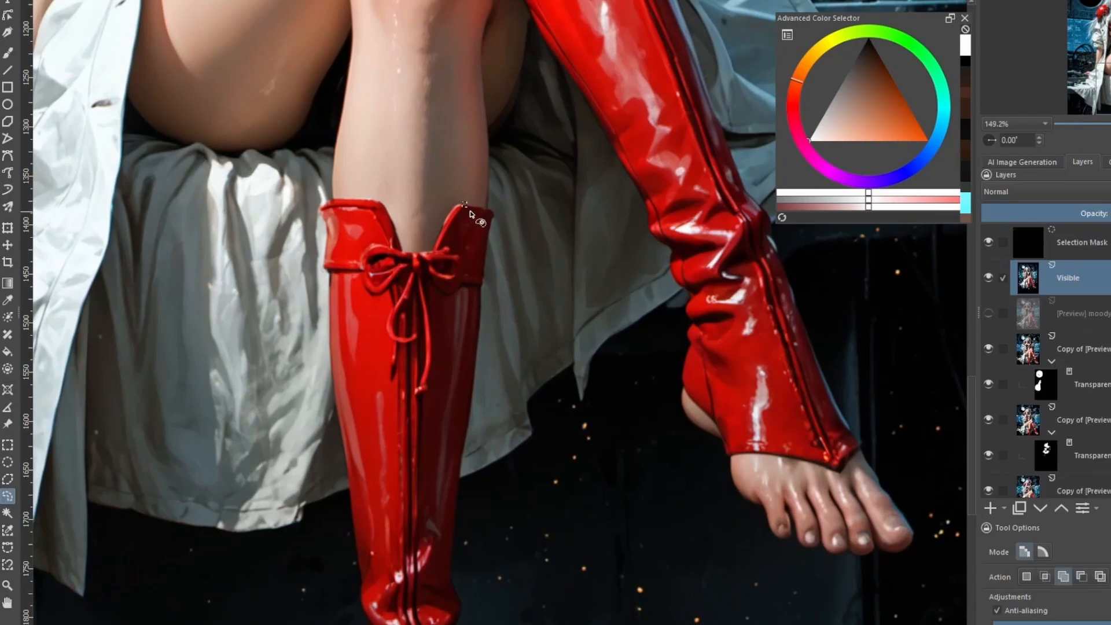
pyautogui.moveTo(462, 205); pyautogui.dragTo(435, 240)
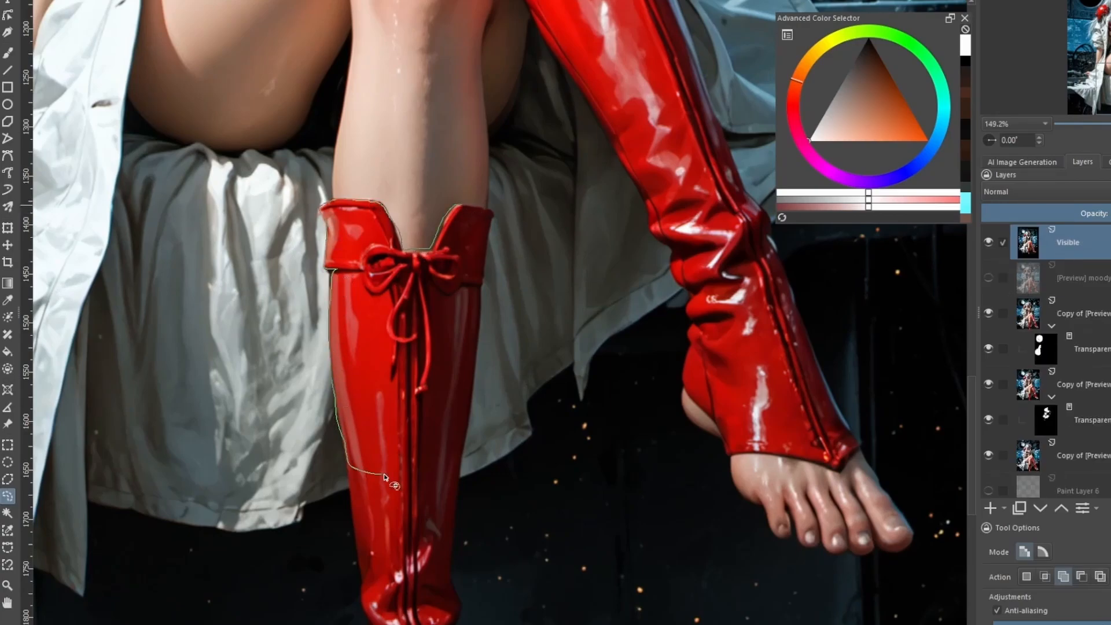
pyautogui.moveTo(482, 288); pyautogui.dragTo(475, 205)
# Step: Copy the selected boot top to a new layer, deselect, and transform it upward toward the knee, switching to Liquify mode
pyautogui.scroll(-4, 457, 382)
pyautogui.hotkey('ctrl', 'alt', 'j')
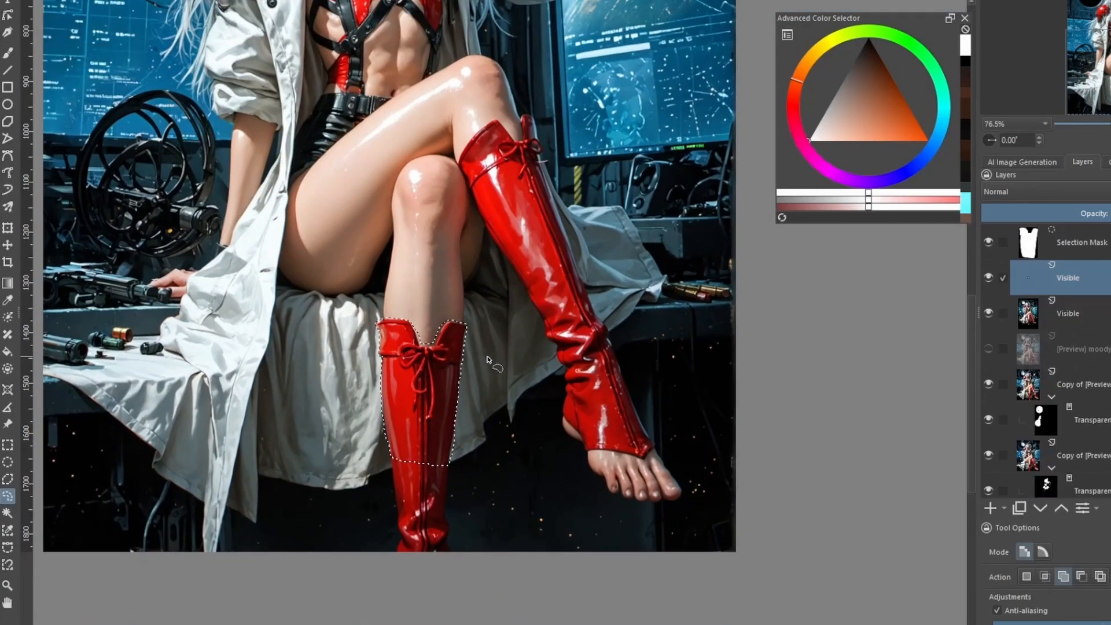
pyautogui.hotkey('ctrl', 'shift', 'a')
pyautogui.hotkey('ctrl', 't')
pyautogui.moveTo(409, 459)
pyautogui.mouseDown()
pyautogui.moveTo(417, 341)
pyautogui.moveTo(418, 359)
pyautogui.moveTo(380, 353)
pyautogui.mouseUp()
pyautogui.click(1059, 568)
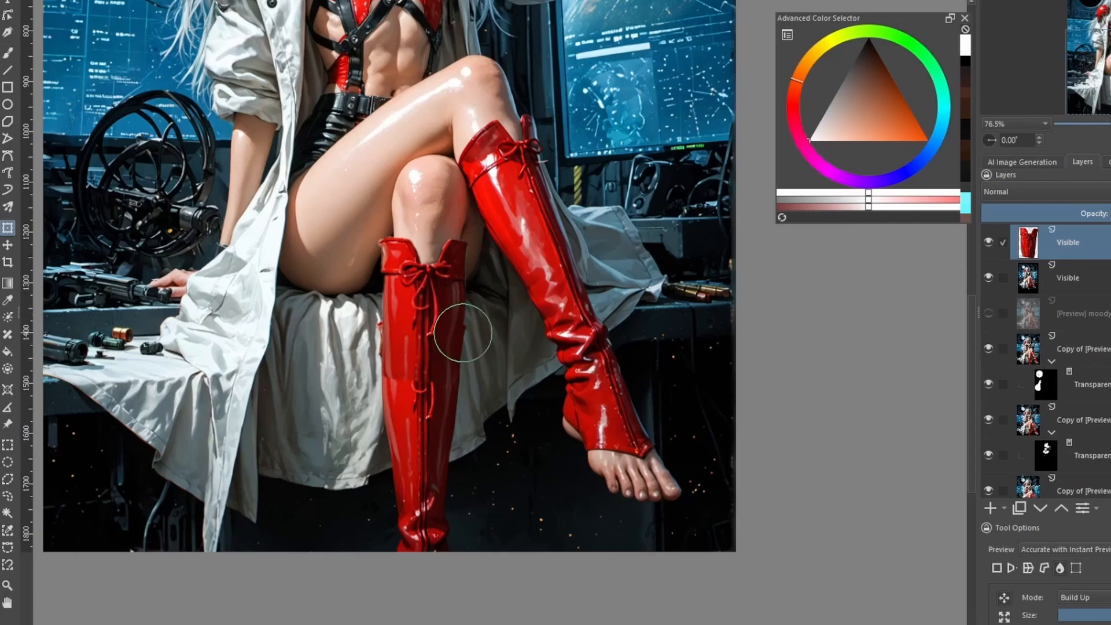
# Step: Paint over the seam across the raised boot section with a small brush in sampled red
pyautogui.scroll(-3, 354, 293)
pyautogui.scroll(4, 382, 436)
pyautogui.press('b')
pyautogui.moveTo(378, 377)
pyautogui.mouseDown()
pyautogui.moveTo(394, 376)
pyautogui.moveTo(394, 400)
pyautogui.moveTo(410, 278)
pyautogui.mouseUp()
pyautogui.hotkey('ctrl', 'z')
pyautogui.press('[')
pyautogui.press('[')
pyautogui.press('[')
pyautogui.keyDown('ctrl'); pyautogui.click(394, 372); pyautogui.keyUp('ctrl')
pyautogui.press('[')
pyautogui.press('[')
pyautogui.press('[')
pyautogui.moveTo(382, 362); pyautogui.dragTo(393, 426)
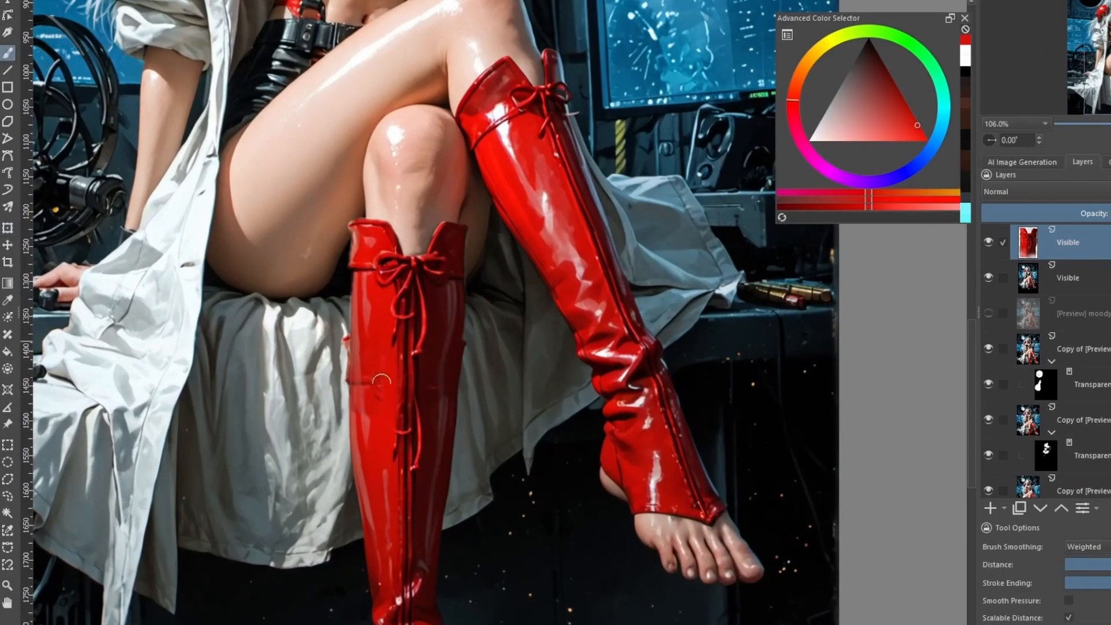
# Step: Clean up the boot's left outline where the copied section joins, using colours sampled from the surrounding area
pyautogui.moveTo(388, 382); pyautogui.dragTo(370, 379)
pyautogui.keyDown('ctrl'); pyautogui.click(357, 370); pyautogui.keyUp('ctrl')
pyautogui.keyDown('ctrl'); pyautogui.click(343, 365); pyautogui.keyUp('ctrl')
pyautogui.moveTo(347, 338)
pyautogui.mouseDown()
pyautogui.moveTo(352, 393)
pyautogui.moveTo(349, 382)
pyautogui.mouseUp()
pyautogui.keyDown('ctrl'); pyautogui.click(357, 368); pyautogui.keyUp('ctrl')
pyautogui.keyDown('ctrl'); pyautogui.click(347, 370); pyautogui.keyUp('ctrl')
# Step: Paint out the duplicate lace end on the shin and extend the boot's centre seam with sampled reds
pyautogui.keyDown('ctrl'); pyautogui.click(418, 430); pyautogui.keyUp('ctrl')
pyautogui.keyDown('ctrl'); pyautogui.click(421, 350); pyautogui.keyUp('ctrl')
pyautogui.click(427, 347)
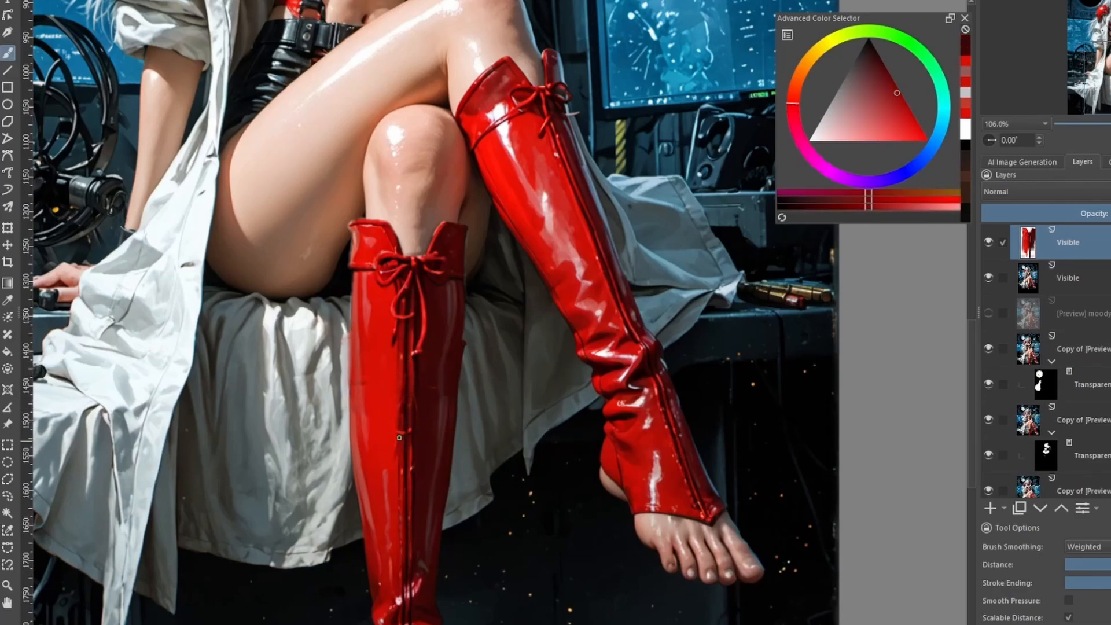
pyautogui.keyDown('ctrl'); pyautogui.click(426, 347); pyautogui.keyUp('ctrl')
pyautogui.click(428, 347)
pyautogui.keyDown('ctrl'); pyautogui.click(422, 353); pyautogui.keyUp('ctrl')
pyautogui.moveTo(403, 368); pyautogui.dragTo(397, 448)
# Step: Blend the right side of the lengthened boot with strokes in sampled reds
pyautogui.keyDown('ctrl'); pyautogui.click(440, 370); pyautogui.keyUp('ctrl')
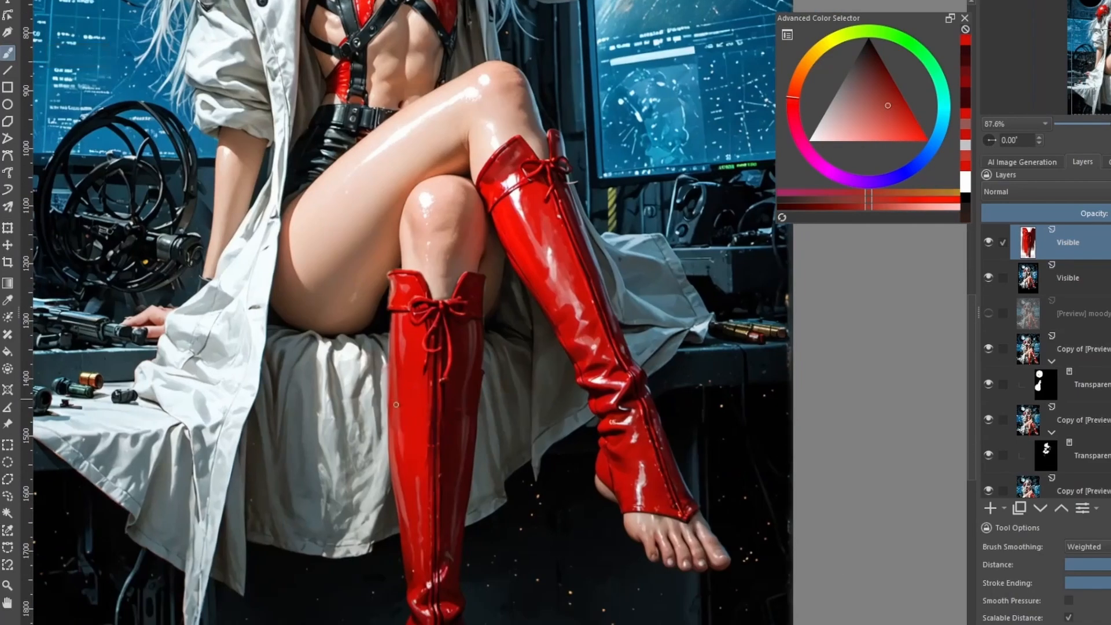
pyautogui.click(440, 370)
pyautogui.keyDown('ctrl'); pyautogui.click(446, 359); pyautogui.keyUp('ctrl')
pyautogui.moveTo(446, 324); pyautogui.dragTo(446, 405)
pyautogui.moveTo(475, 305); pyautogui.dragTo(483, 403)
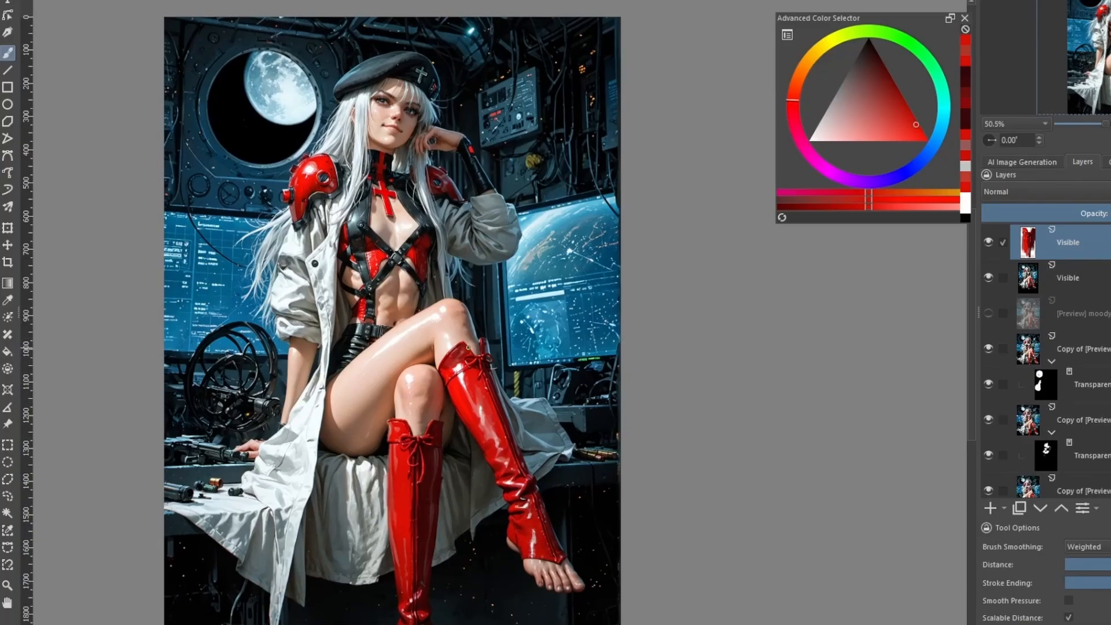
# Step: Create a new layer from visible and toggle the visibility of it and the layers below for comparison
pyautogui.click(139, 2)
pyautogui.moveTo(174, 1)
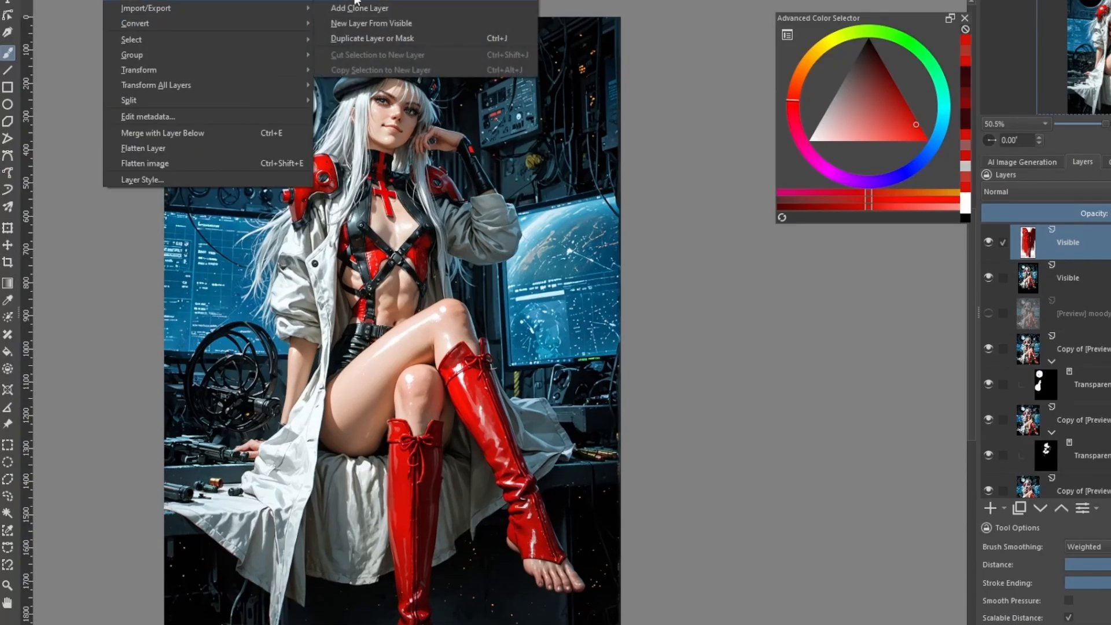
pyautogui.click(370, 25)
pyautogui.moveTo(363, 234); pyautogui.dragTo(377, 233)
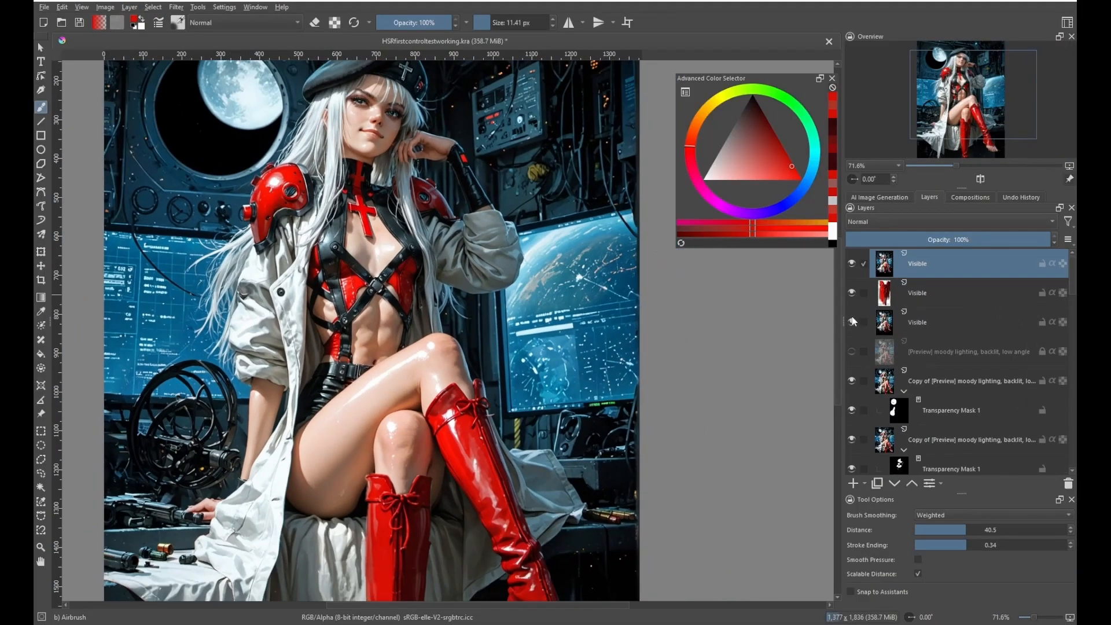
pyautogui.click(852, 321)
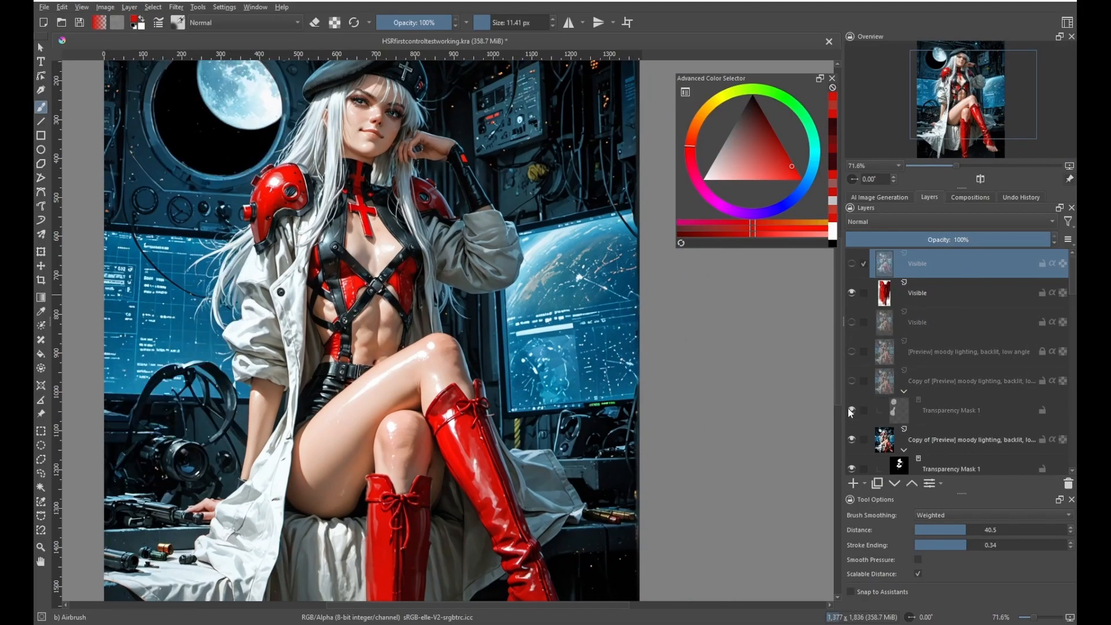
pyautogui.click(852, 264)
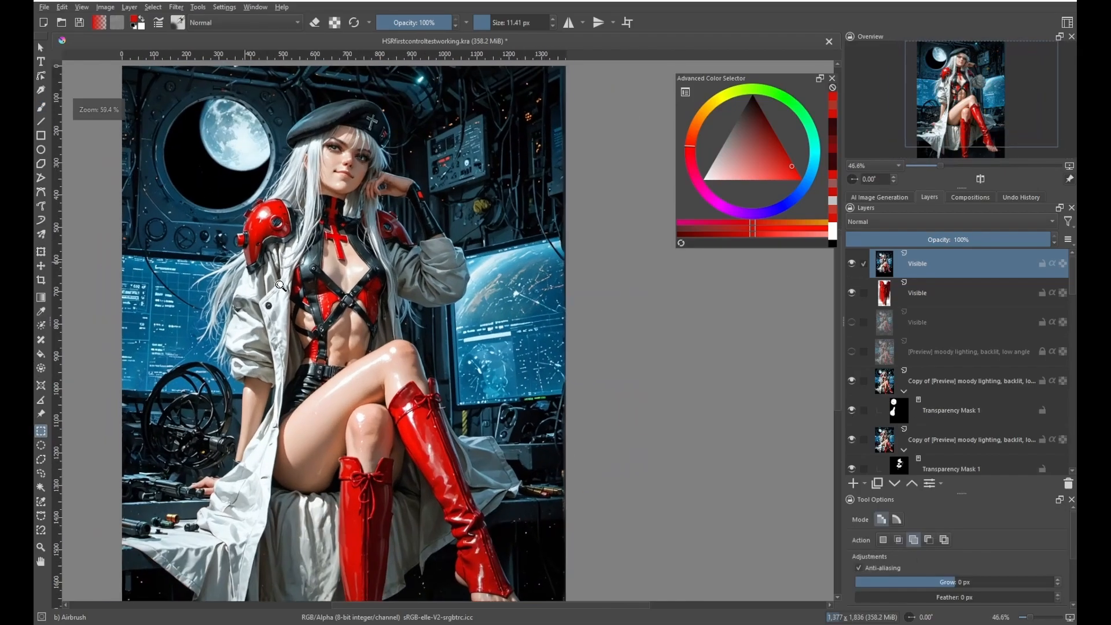
# Step: Select a rectangular area around the torso and crossed legs and copy it to a new layer
pyautogui.moveTo(376, 449); pyautogui.dragTo(463, 451)
pyautogui.click(153, 7)
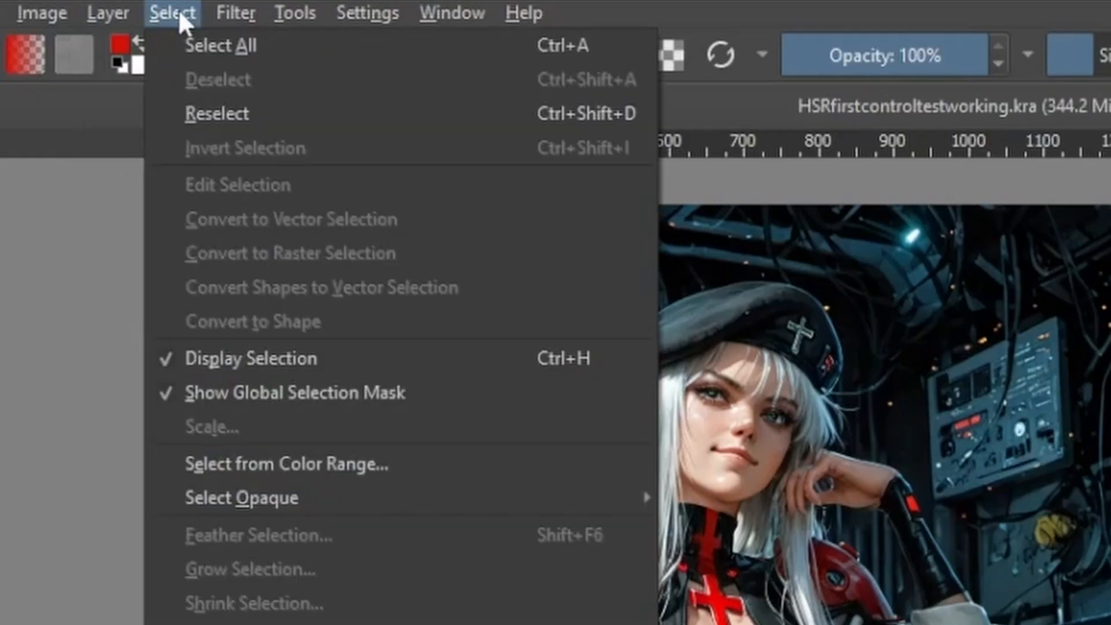
pyautogui.moveTo(129, 7)
pyautogui.moveTo(169, 61)
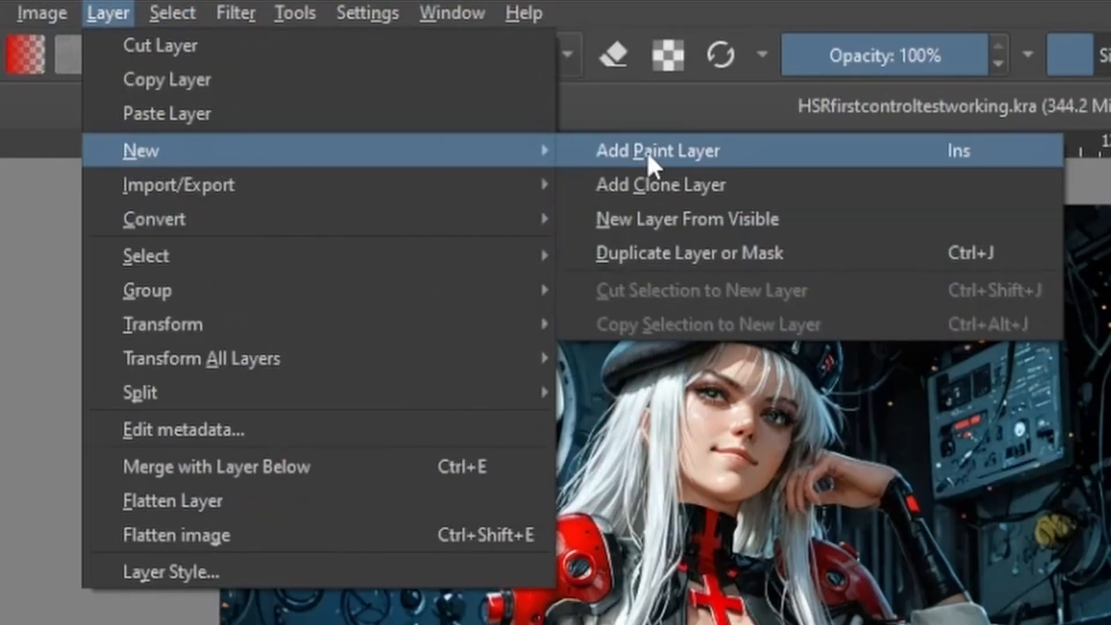
pyautogui.click(584, 223)
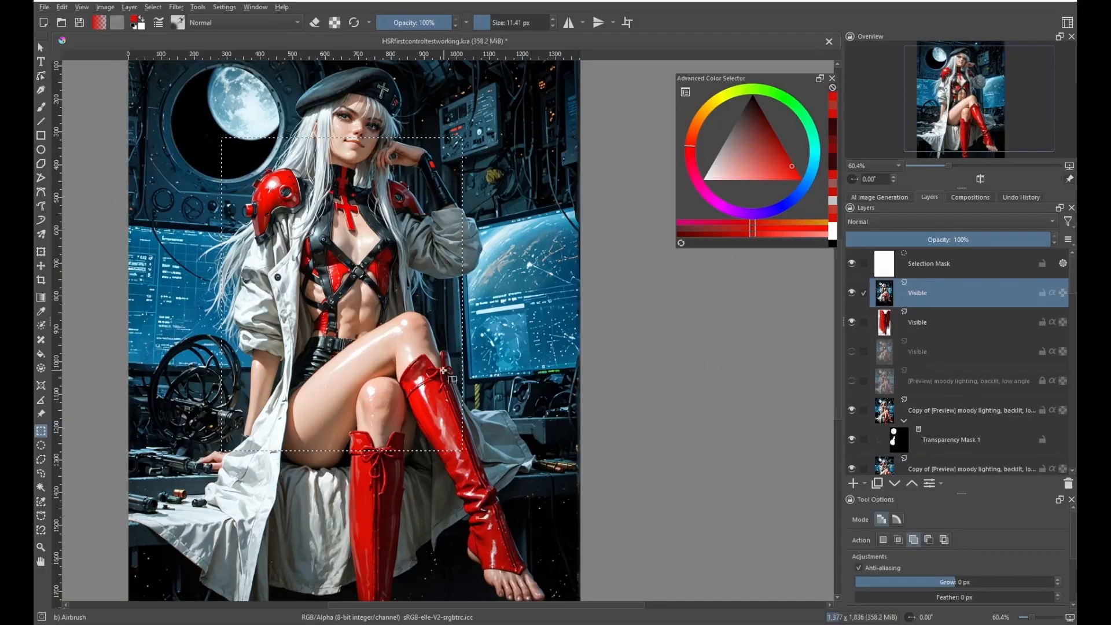
# Step: Enlarge the copied torso section with the Transform tool and reposition it on the canvas
pyautogui.click(42, 253)
pyautogui.moveTo(466, 454); pyautogui.dragTo(541, 516)
pyautogui.moveTo(438, 389)
pyautogui.mouseDown()
pyautogui.moveTo(445, 412)
pyautogui.moveTo(455, 382)
pyautogui.moveTo(455, 394)
pyautogui.mouseUp()
pyautogui.scroll(-1, 436, 392)
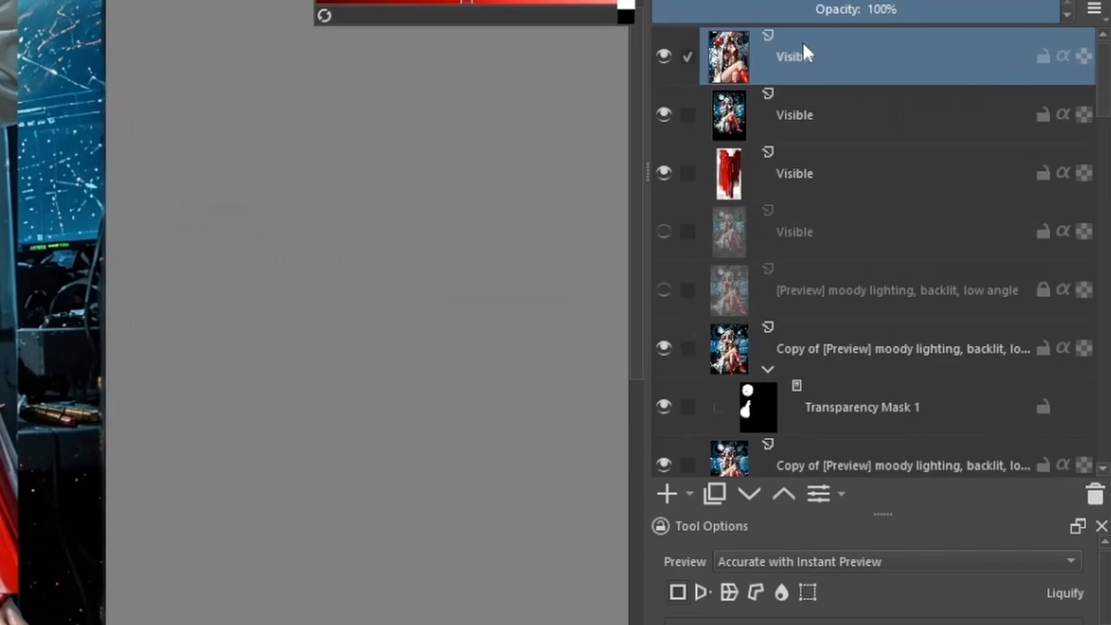
# Step: Replace the selection with the enlarged layer's opaque area and run an AI Refine on it
pyautogui.rightClick(904, 257)
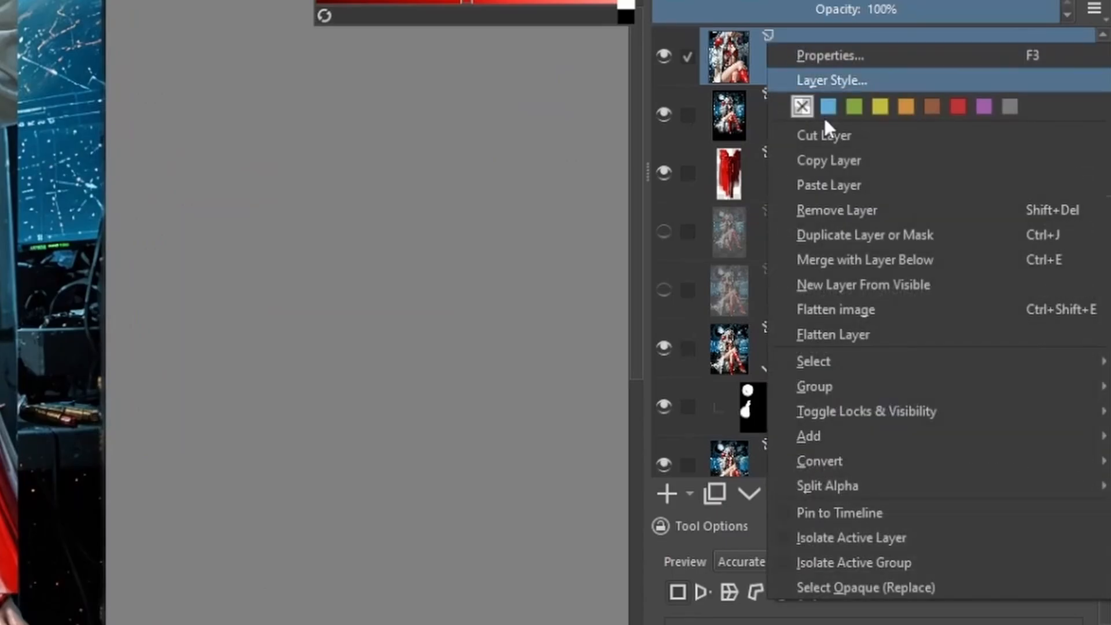
pyautogui.click(831, 587)
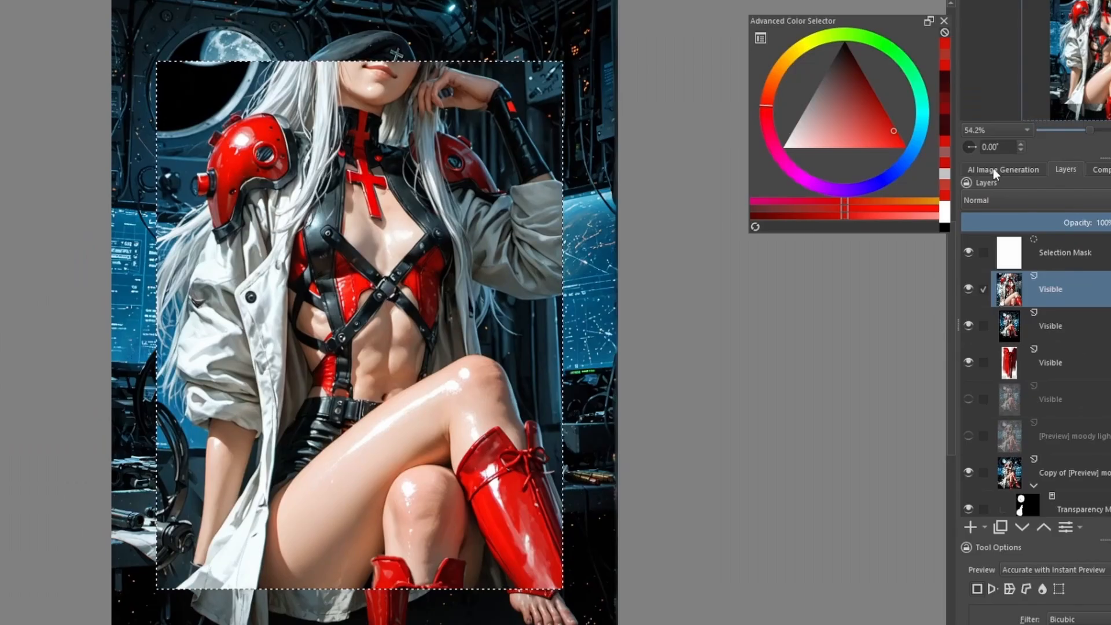
pyautogui.click(993, 168)
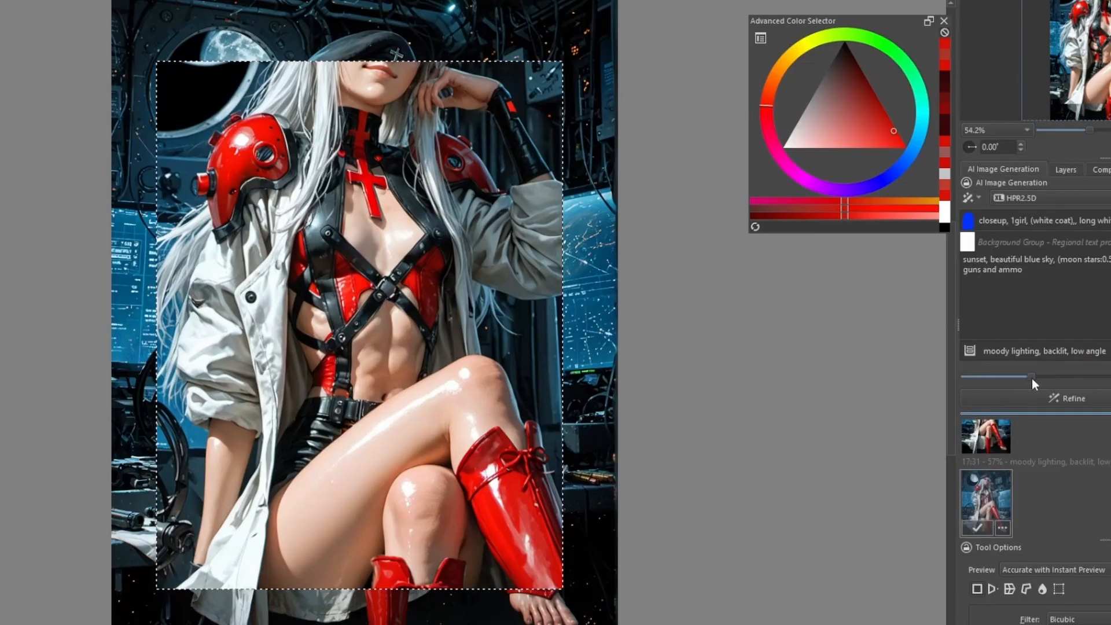
pyautogui.click(1042, 398)
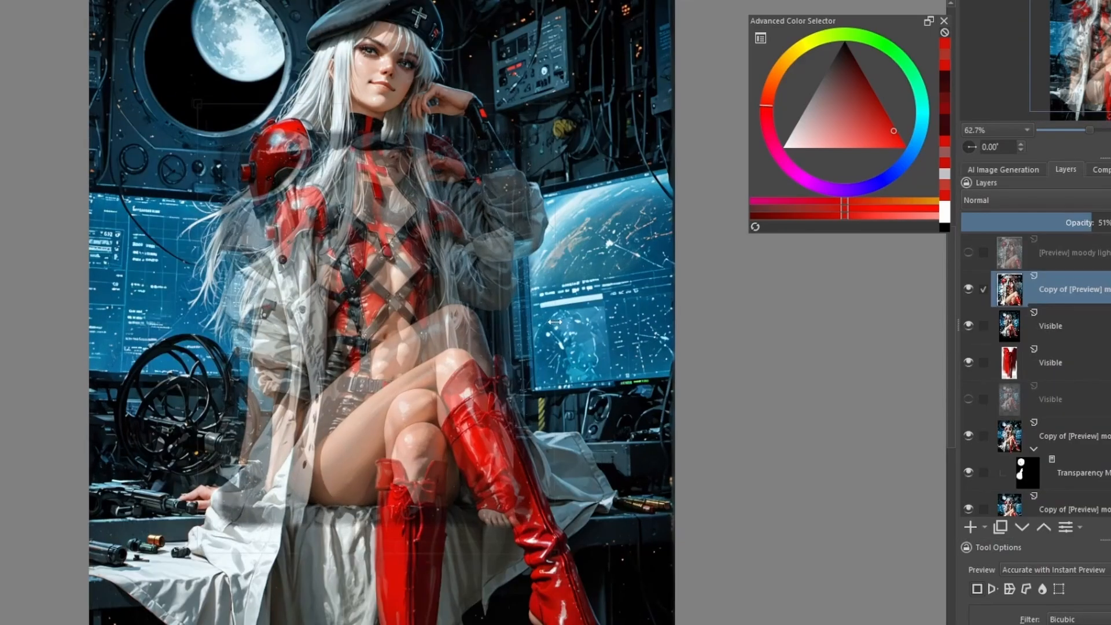
# Step: Align the refined layer over the original figure with Transform and raise its opacity to 100%
pyautogui.scroll(5, 422, 318)
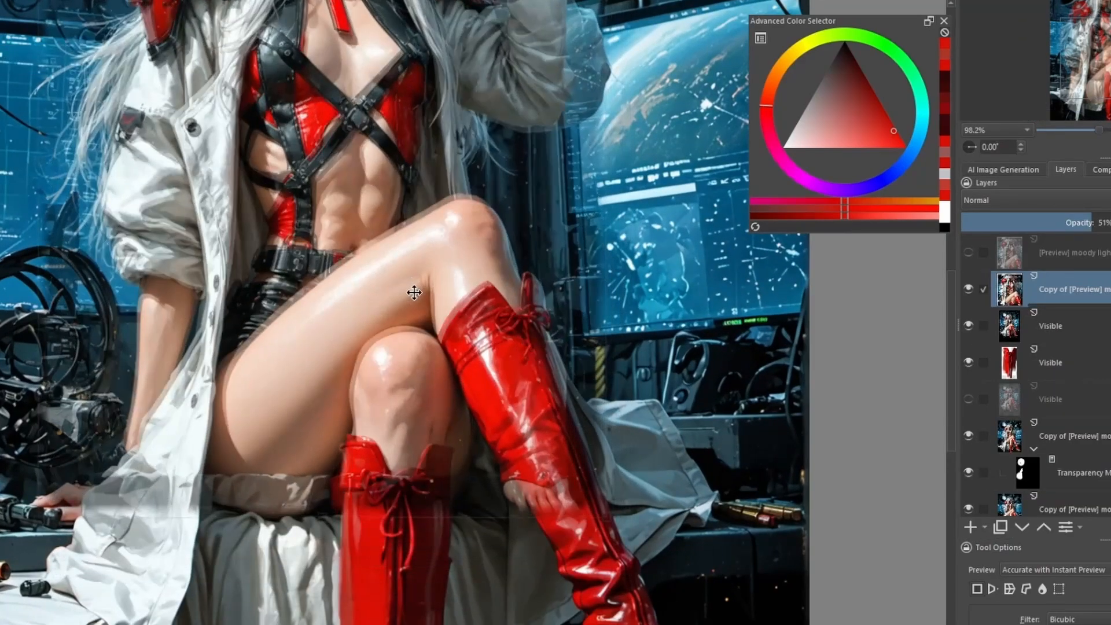
pyautogui.scroll(3, 414, 293)
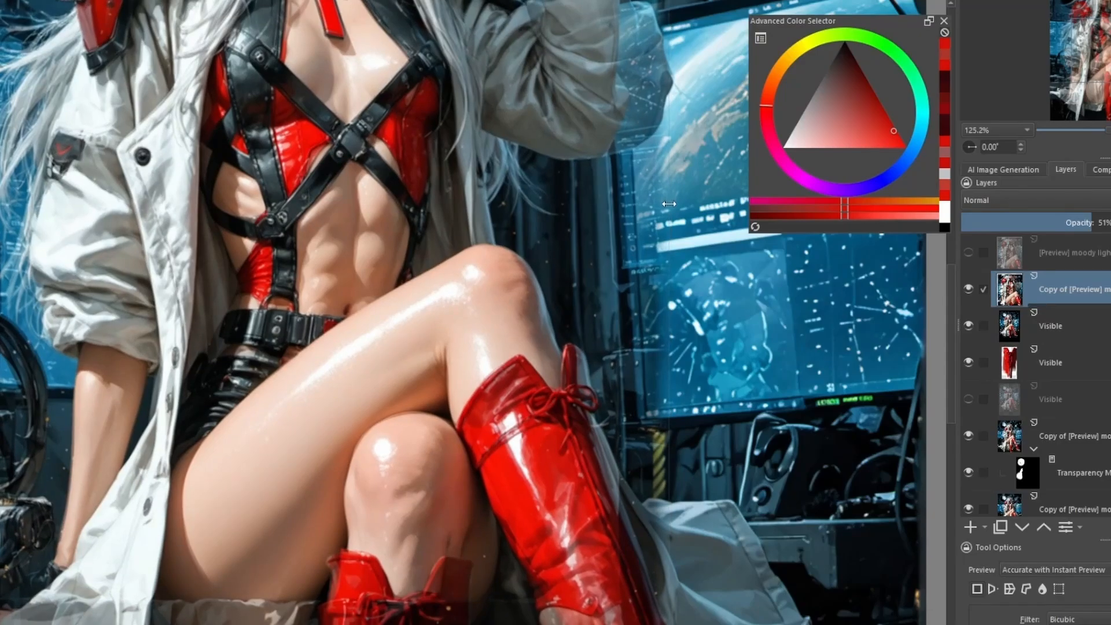
pyautogui.moveTo(404, 217); pyautogui.dragTo(498, 295)
pyautogui.scroll(-3, 498, 295)
pyautogui.click(1108, 222)
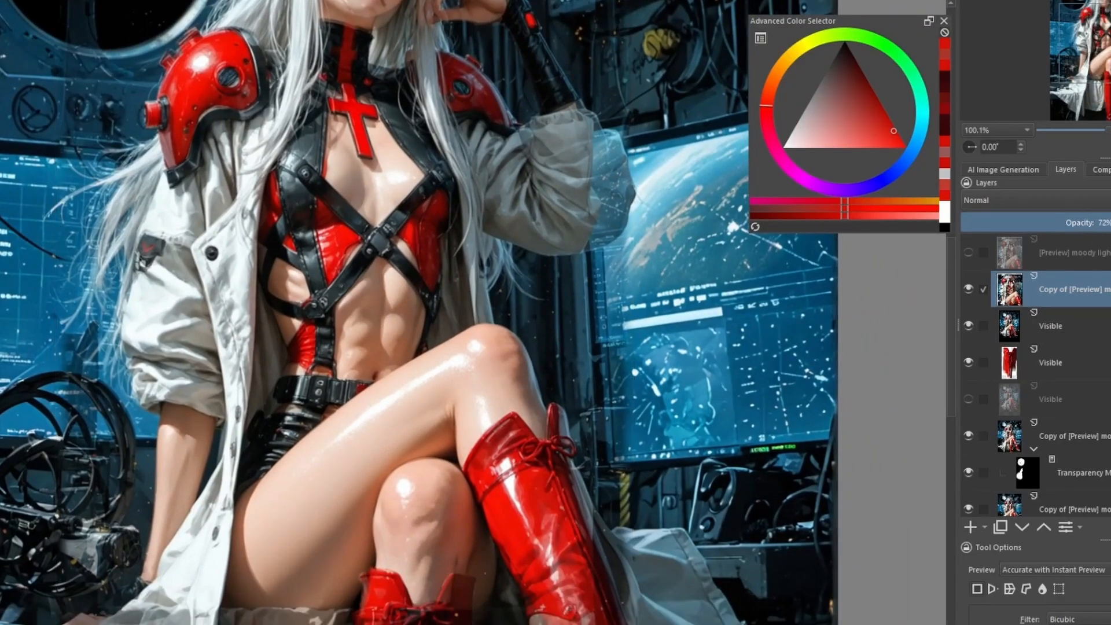
pyautogui.moveTo(1093, 223); pyautogui.dragTo(1110, 222)
# Step: Add a transparency mask to the refined layer and paint black on it to hide the layer's upper edges
pyautogui.rightClick(1070, 293)
pyautogui.moveTo(1059, 540)
pyautogui.click(1002, 539)
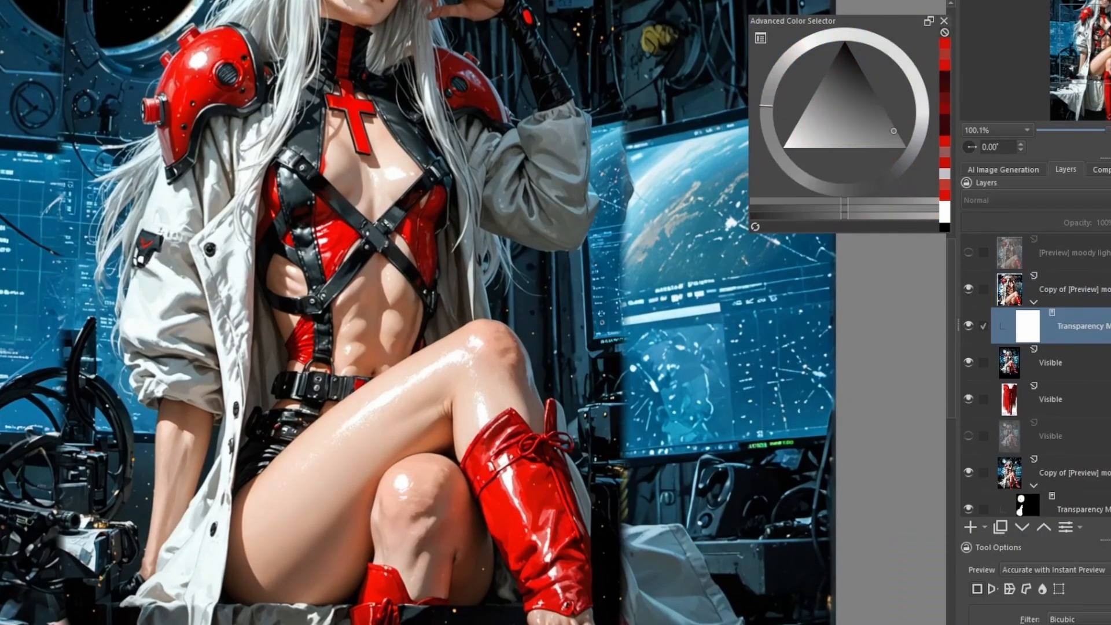
pyautogui.press('b')
pyautogui.scroll(-3, 489, 334)
pyautogui.press('x')
pyautogui.moveTo(376, 75)
pyautogui.mouseDown()
pyautogui.moveTo(493, 105)
pyautogui.moveTo(505, 250)
pyautogui.mouseUp()
pyautogui.scroll(3, 371, 164)
pyautogui.moveTo(243, 101); pyautogui.dragTo(133, 38)
pyautogui.scroll(-2, 181, 110)
# Step: Paint black on the mask along the left, lower and right edges to blend the refined section into the background
pyautogui.moveTo(181, 110)
pyautogui.mouseDown()
pyautogui.moveTo(181, 452)
pyautogui.moveTo(159, 290)
pyautogui.mouseUp()
pyautogui.moveTo(231, 315)
pyautogui.mouseDown()
pyautogui.moveTo(231, 401)
pyautogui.moveTo(278, 461)
pyautogui.mouseUp()
pyautogui.moveTo(326, 563)
pyautogui.mouseDown()
pyautogui.moveTo(303, 474)
pyautogui.moveTo(94, 302)
pyautogui.moveTo(234, 483)
pyautogui.moveTo(564, 251)
pyautogui.mouseUp()
pyautogui.moveTo(564, 168); pyautogui.dragTo(564, 266)
pyautogui.moveTo(572, 257); pyautogui.dragTo(487, 269)
pyautogui.scroll(2, 334, 224)
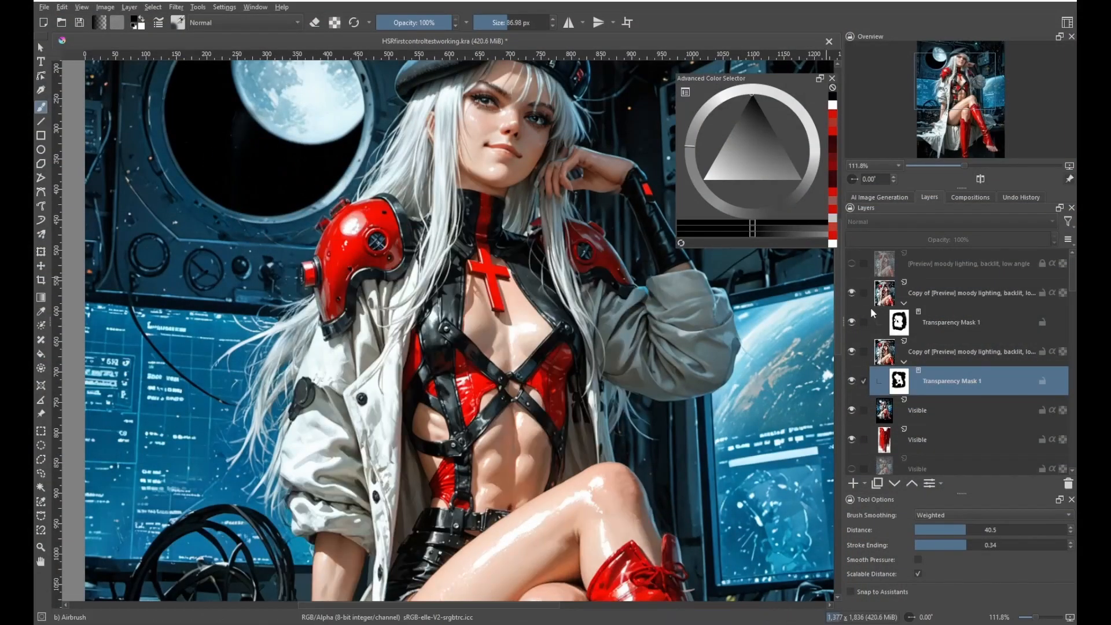
pyautogui.press('pageup')
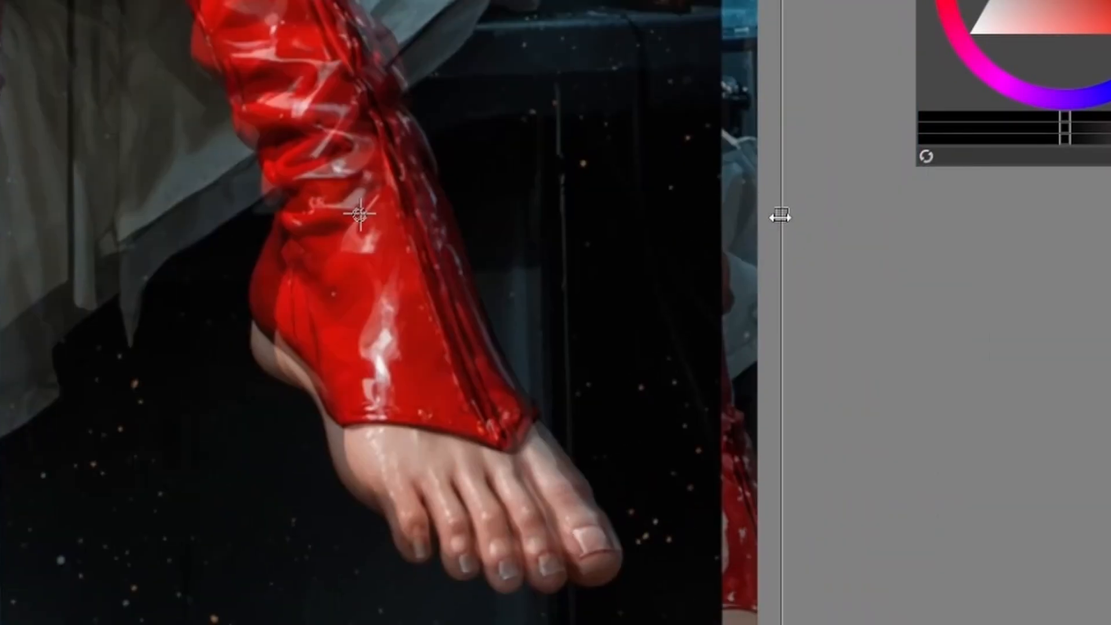
# Step: Fit the regenerated boot and foot layer over the original foot and sample skin tones to retouch the toes
pyautogui.moveTo(781, 218); pyautogui.dragTo(756, 220)
pyautogui.moveTo(488, 404); pyautogui.dragTo(471, 439)
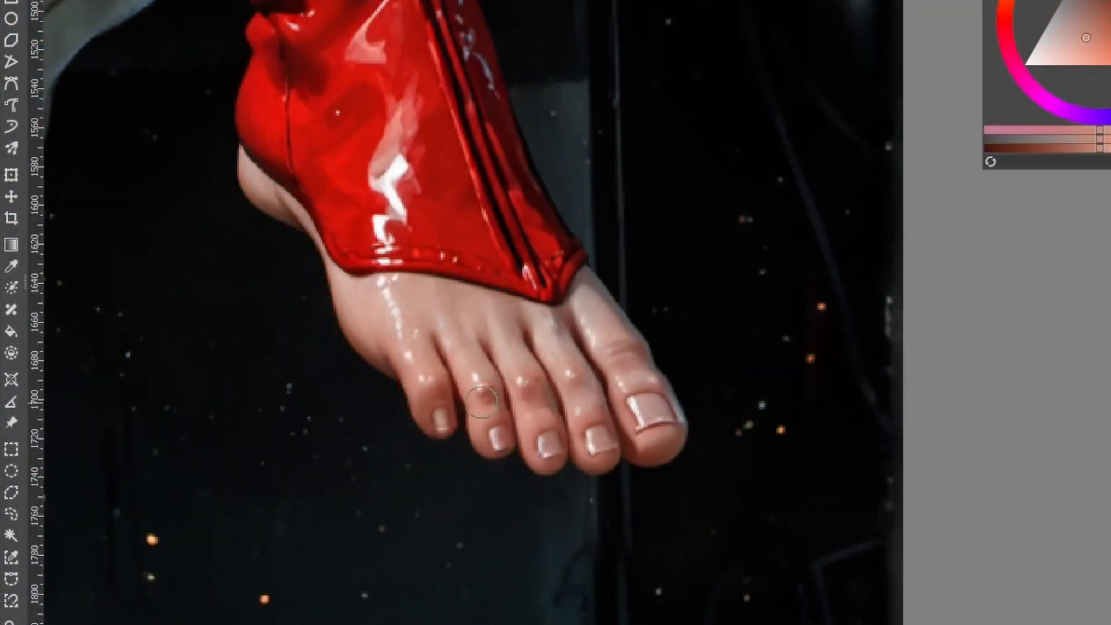
pyautogui.keyDown('ctrl'); pyautogui.click(635, 391); pyautogui.keyUp('ctrl')
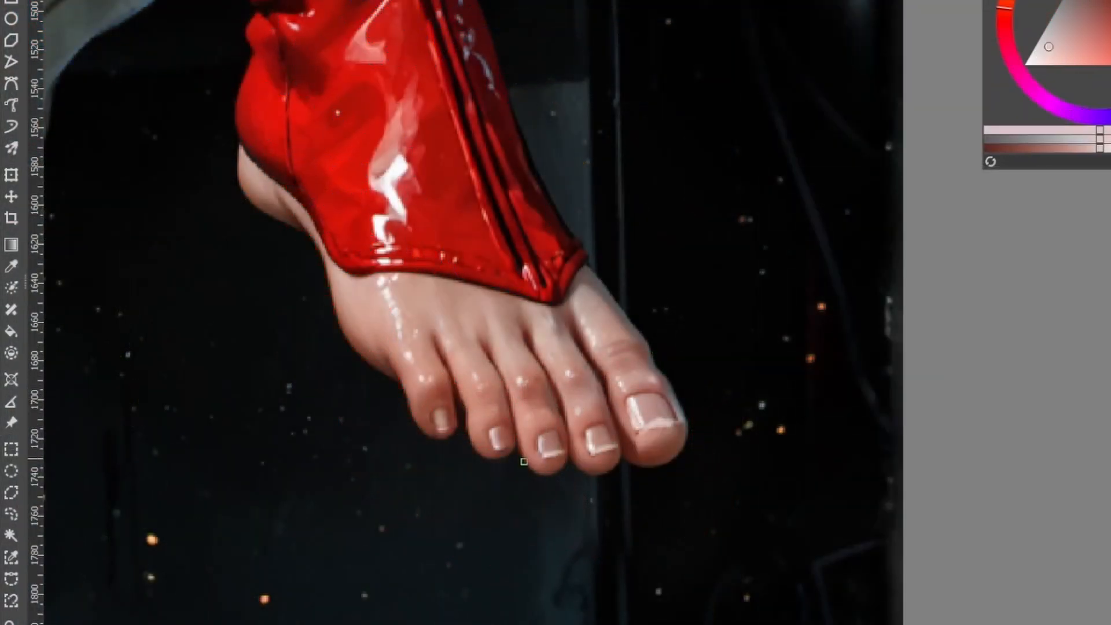
pyautogui.keyDown('ctrl'); pyautogui.click(613, 303); pyautogui.keyUp('ctrl')
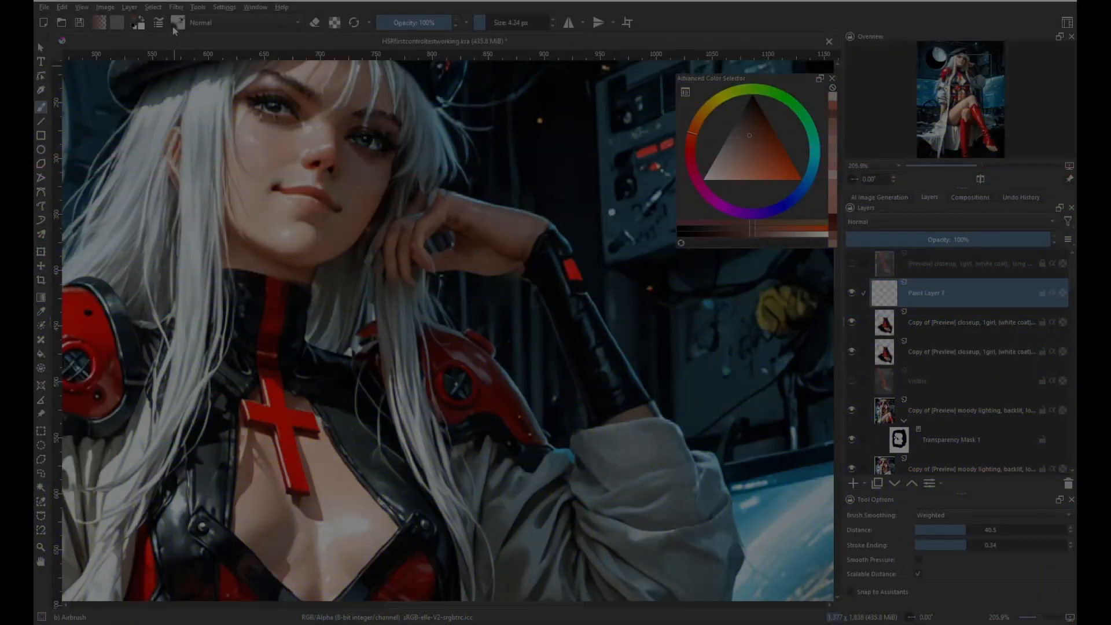
# Step: Choose the Charcoal Rock Soft brush and retouch the raised hand's fingers and nearby hair with sampled colours on the paint layer
pyautogui.click(176, 25)
pyautogui.click(301, 121)
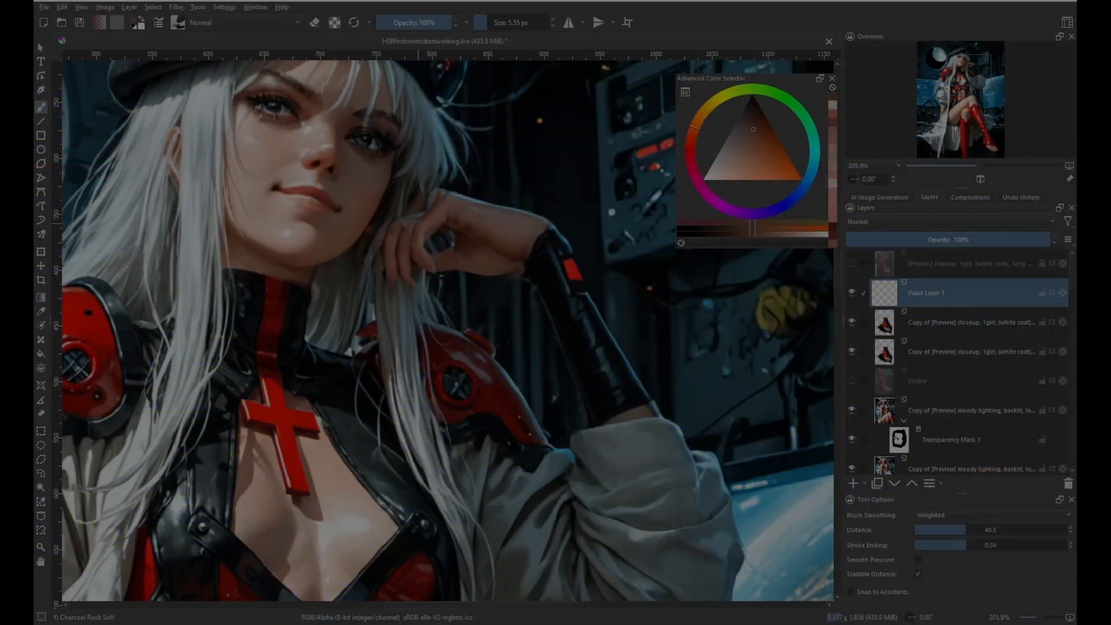
pyautogui.keyDown('ctrl'); pyautogui.click(407, 251); pyautogui.keyUp('ctrl')
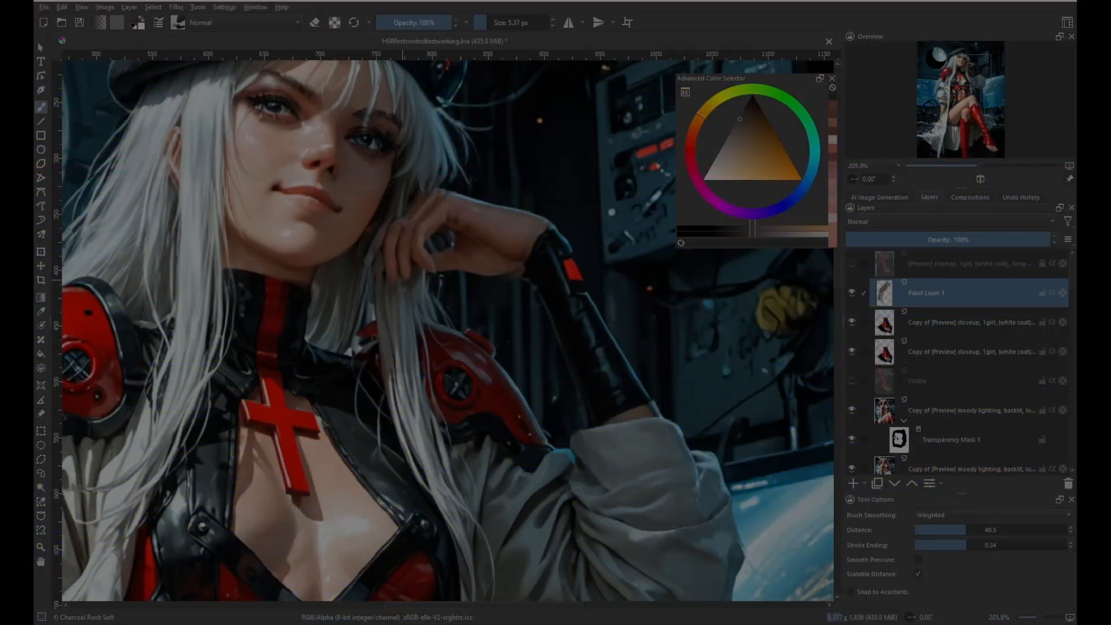
pyautogui.keyDown('ctrl'); pyautogui.click(407, 248); pyautogui.keyUp('ctrl')
pyautogui.keyDown('ctrl'); pyautogui.click(417, 260); pyautogui.keyUp('ctrl')
pyautogui.moveTo(420, 269); pyautogui.dragTo(437, 286)
pyautogui.keyDown('ctrl'); pyautogui.click(407, 218); pyautogui.keyUp('ctrl')
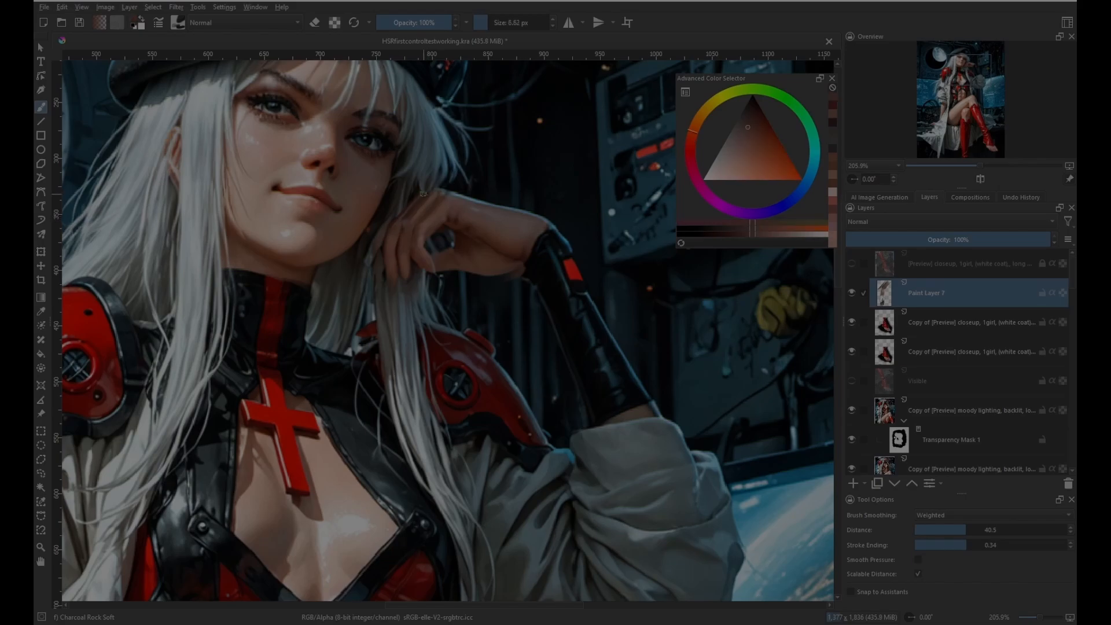
pyautogui.keyDown('shift'); pyautogui.moveTo(423, 193); pyautogui.dragTo(418, 194); pyautogui.keyUp('shift')
pyautogui.keyDown('ctrl'); pyautogui.click(410, 281); pyautogui.keyUp('ctrl')
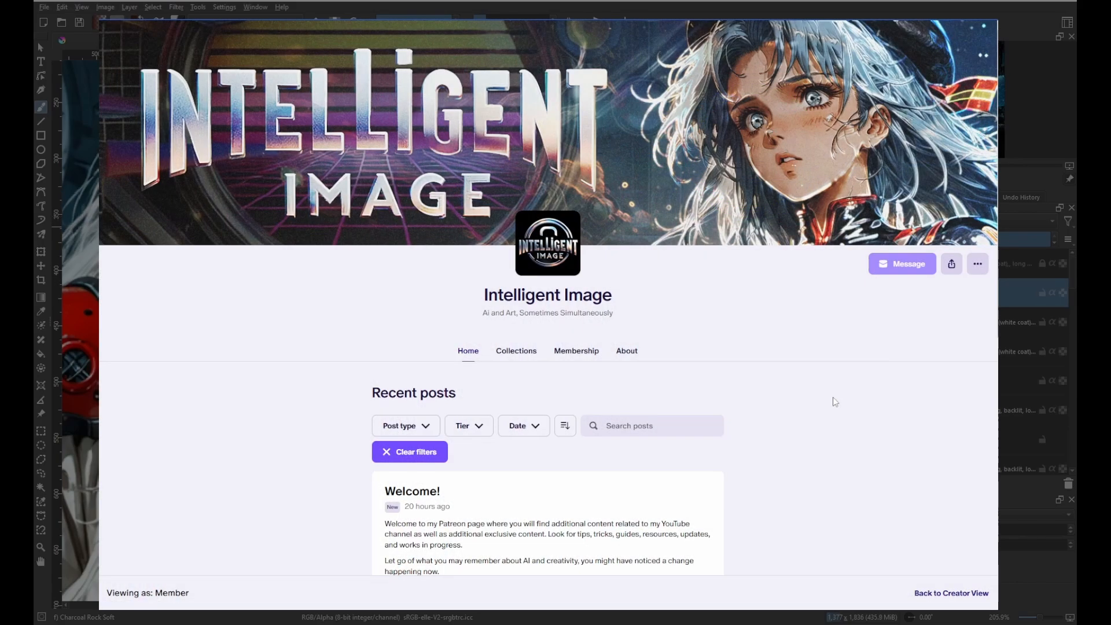
pyautogui.scroll(-1, 832, 397)
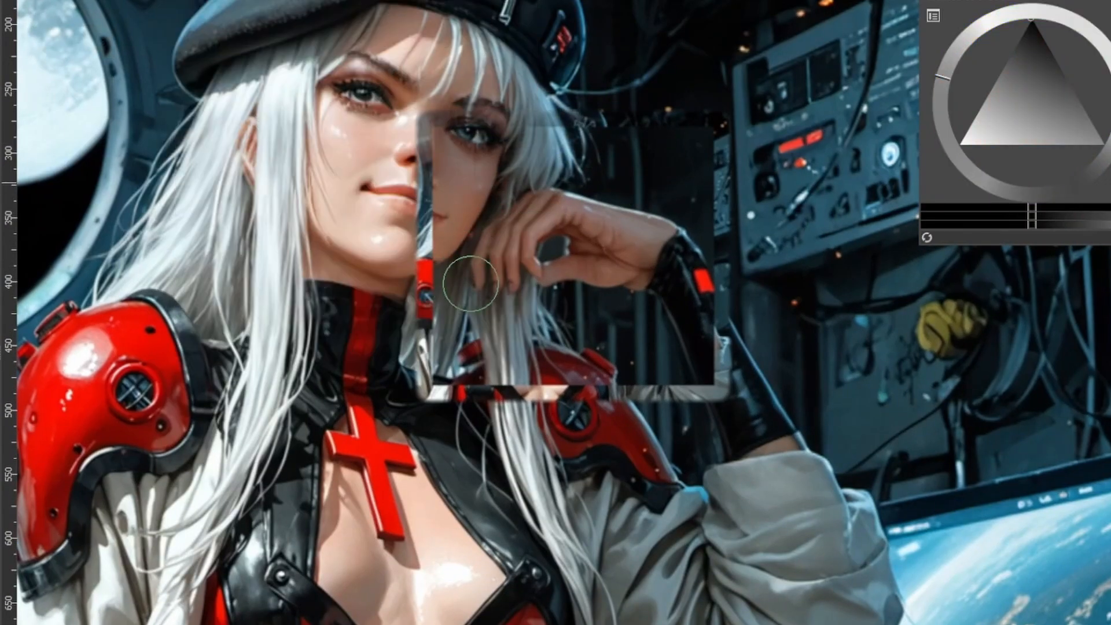
pyautogui.scroll(2, 556, 334)
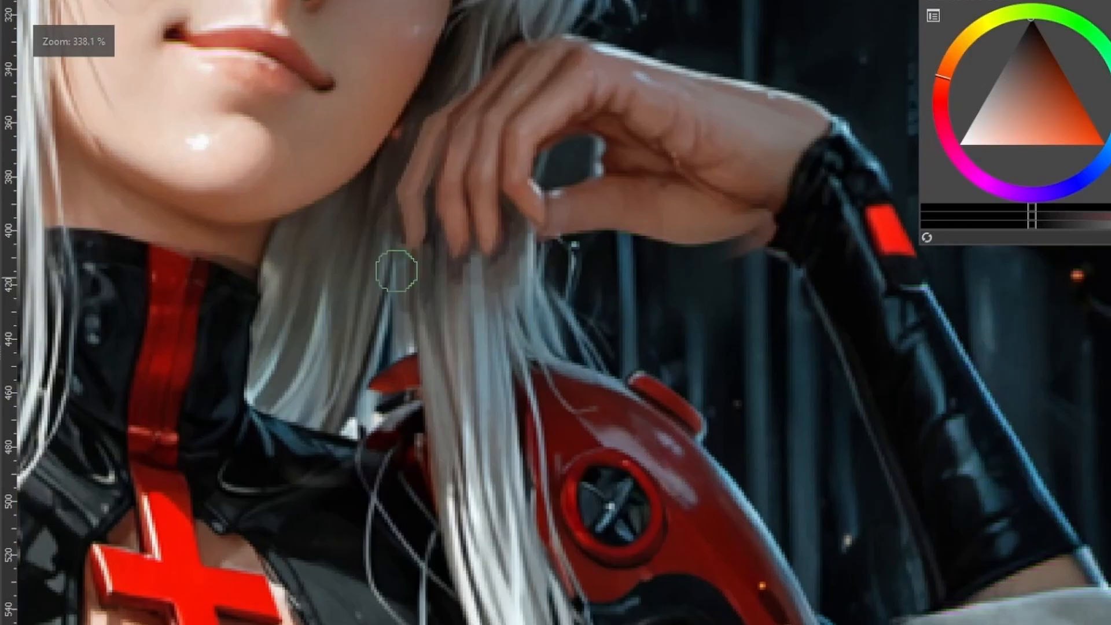
# Step: Clean up the raised hand's fingertips, thumb edge and the hair behind them using colours sampled from the surrounding area
pyautogui.moveTo(397, 268); pyautogui.dragTo(255, 243)
pyautogui.keyDown('ctrl'); pyautogui.click(542, 221); pyautogui.keyUp('ctrl')
pyautogui.keyDown('ctrl'); pyautogui.click(614, 222); pyautogui.keyUp('ctrl')
pyautogui.moveTo(543, 220); pyautogui.dragTo(656, 305)
pyautogui.keyDown('ctrl'); pyautogui.click(542, 231); pyautogui.keyUp('ctrl')
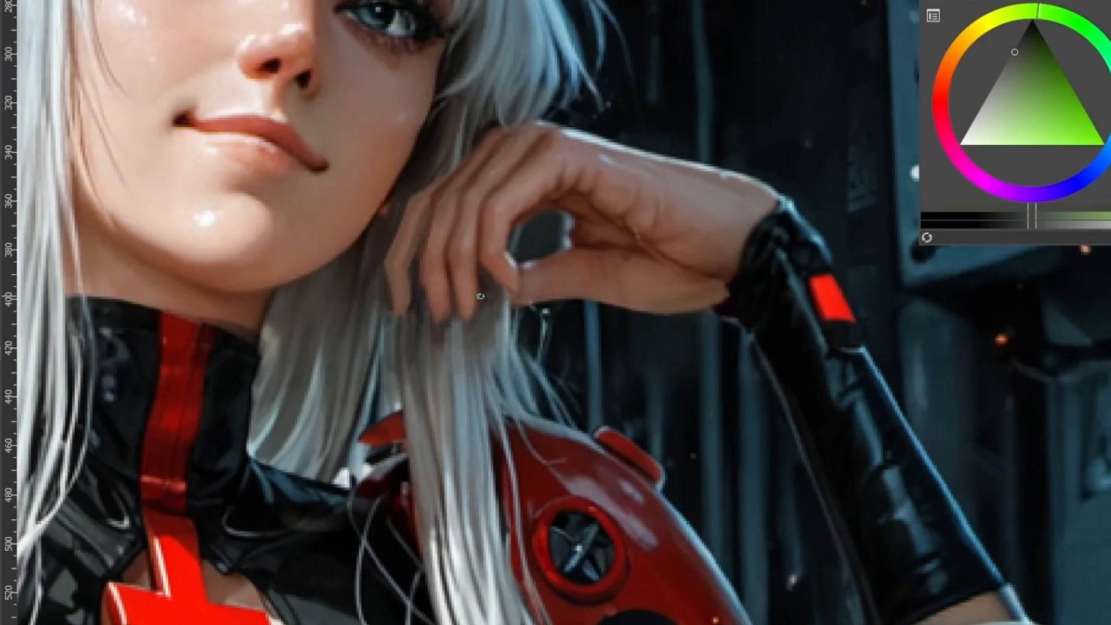
pyautogui.moveTo(519, 218); pyautogui.dragTo(486, 249)
pyautogui.keyDown('ctrl'); pyautogui.click(486, 249); pyautogui.keyUp('ctrl')
pyautogui.scroll(-2, 485, 265)
pyautogui.keyDown('ctrl'); pyautogui.click(404, 321); pyautogui.keyUp('ctrl')
pyautogui.scroll(-2, 400, 324)
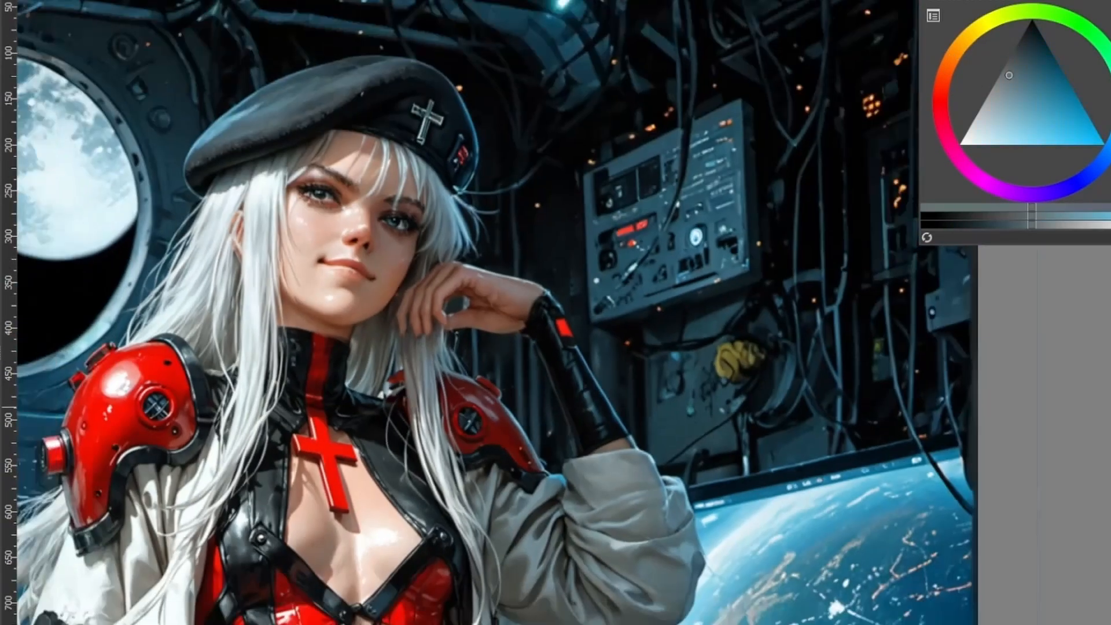
# Step: Paint long dark fingernails on the raised hand and sample a skin tone from the hand
pyautogui.scroll(2, 434, 332)
pyautogui.scroll(-4, 645, 233)
pyautogui.scroll(4, 605, 256)
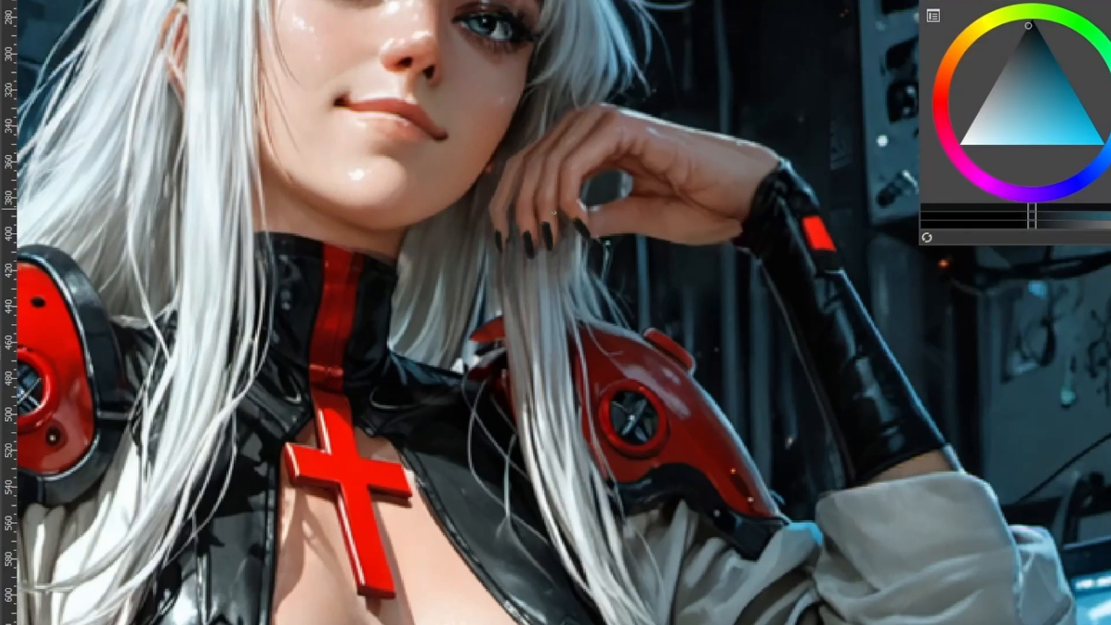
pyautogui.moveTo(554, 213); pyautogui.dragTo(590, 189)
pyautogui.keyDown('ctrl'); pyautogui.click(552, 118); pyautogui.keyUp('ctrl')
pyautogui.scroll(1, 552, 118)
pyautogui.scroll(-3, 548, 130)
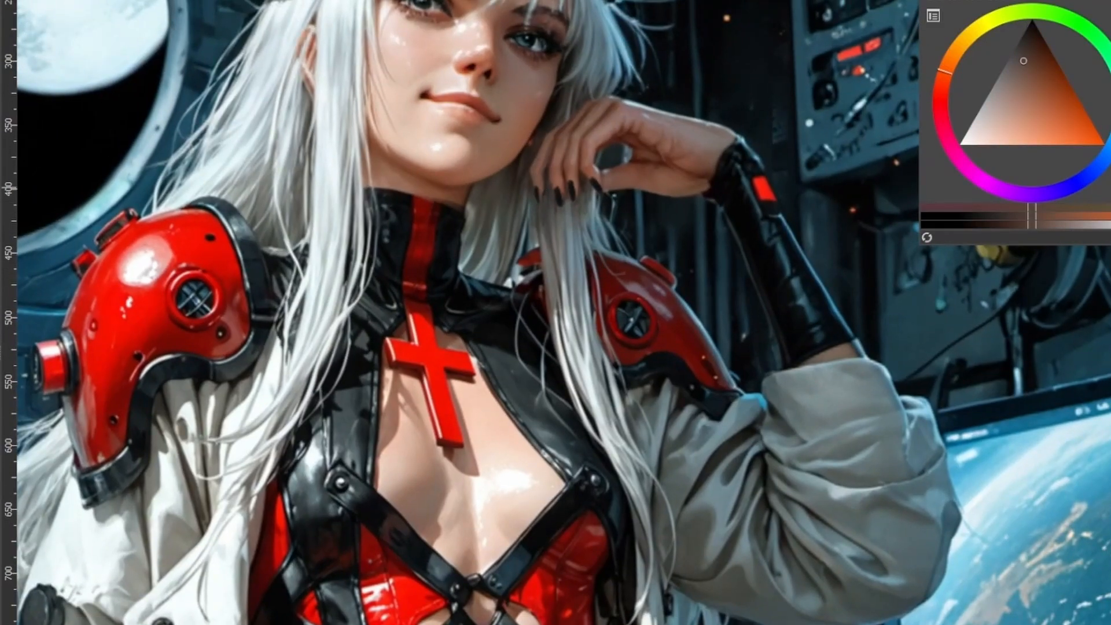
pyautogui.scroll(-1, 577, 319)
pyautogui.scroll(-2, 577, 319)
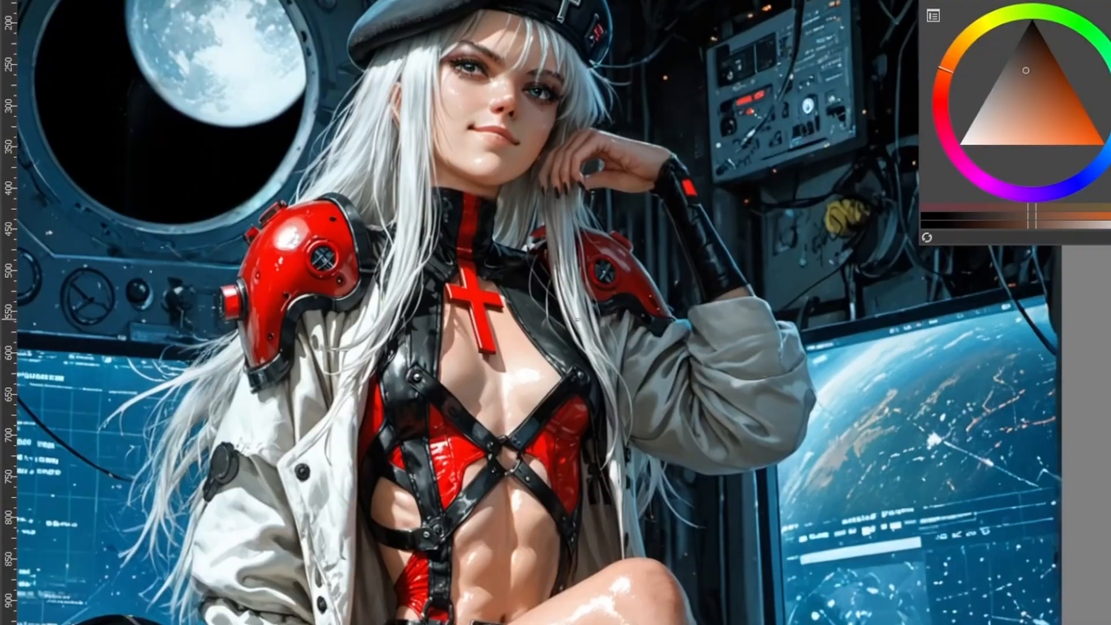
# Step: Crop the generated red-eyed close-up portrait and fit it semi-transparently over the character's head, aligning eyes, mouth and beret
pyautogui.scroll(3, 576, 320)
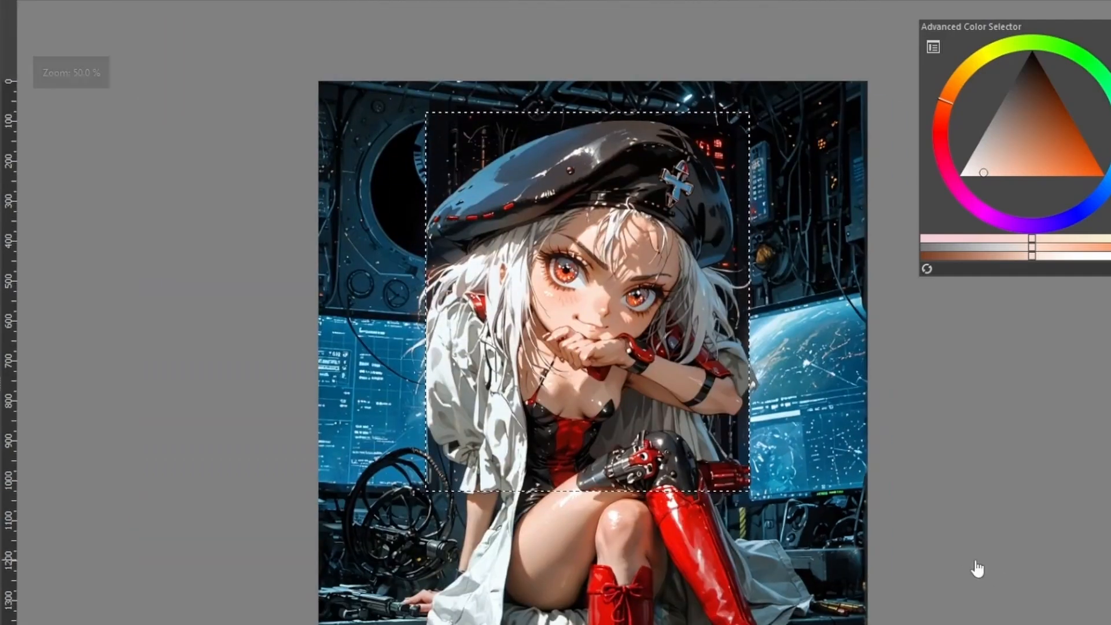
pyautogui.scroll(2, 665, 389)
pyautogui.moveTo(665, 390); pyautogui.dragTo(717, 502)
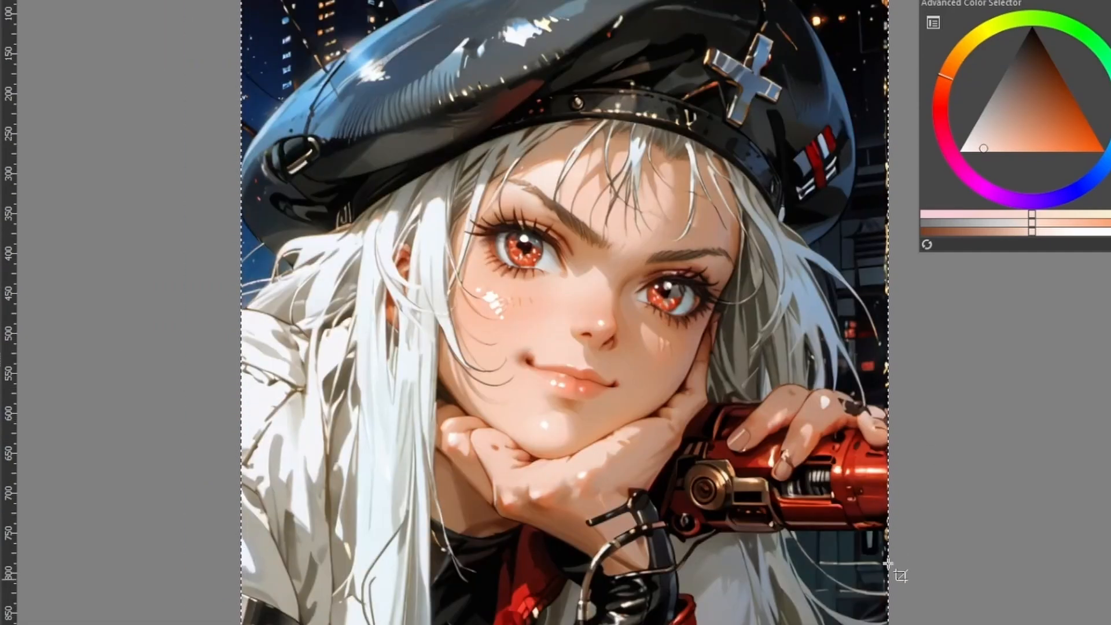
pyautogui.scroll(1, 890, 564)
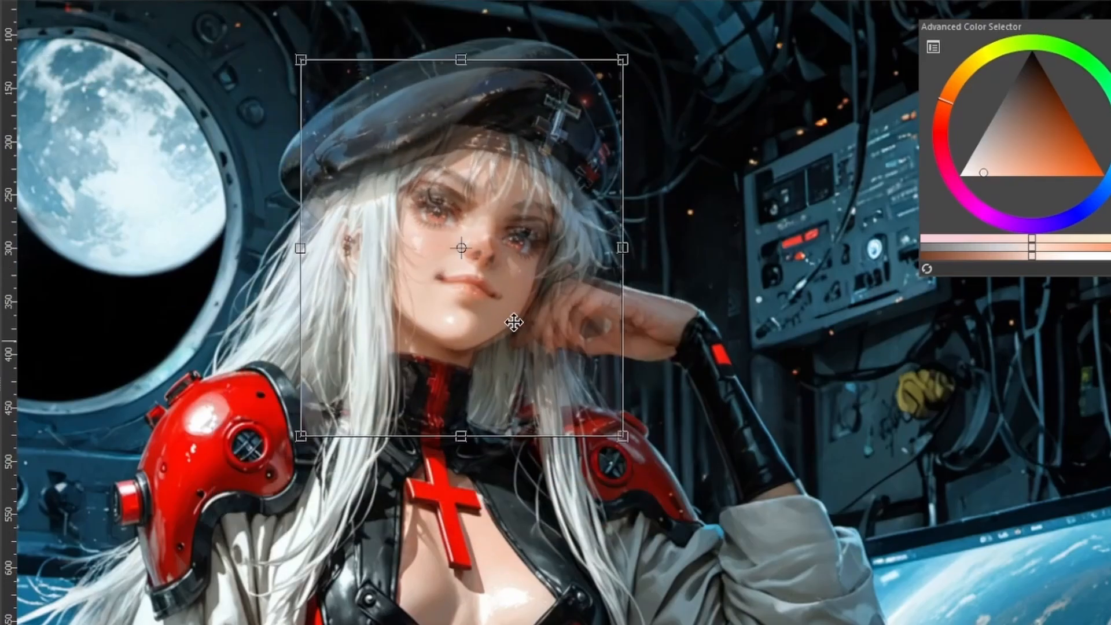
pyautogui.scroll(4, 514, 323)
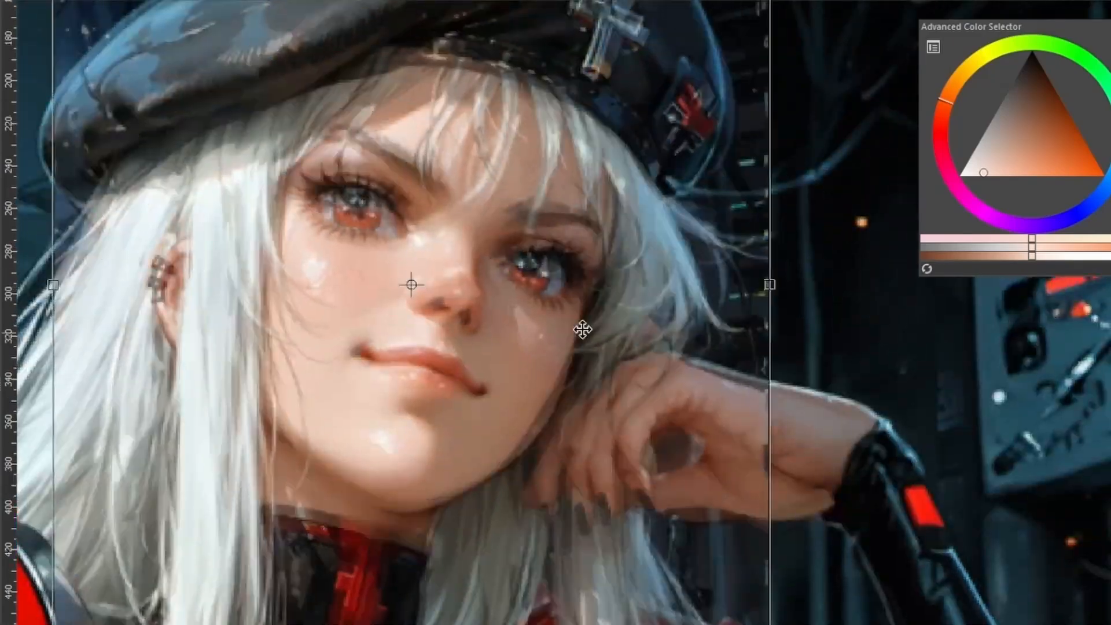
pyautogui.scroll(-4, 545, 287)
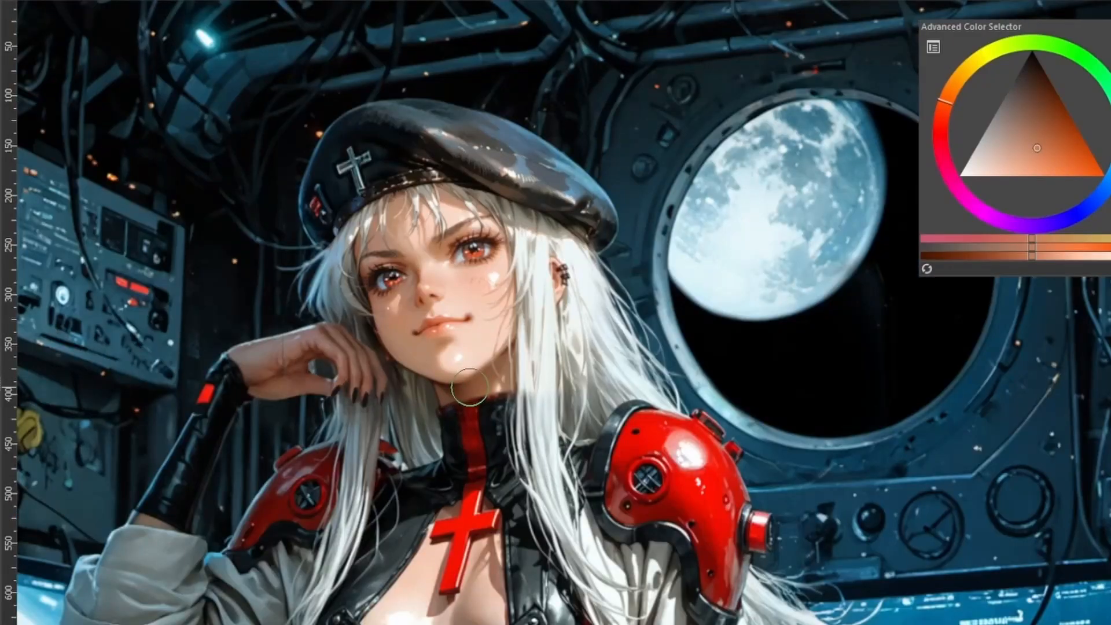
# Step: Return the mirrored canvas to its normal orientation and examine how the new face and beret blend with the body
pyautogui.scroll(-2, 536, 364)
pyautogui.moveTo(536, 364); pyautogui.dragTo(492, 231)
pyautogui.press('m')
pyautogui.scroll(4, 367, 357)
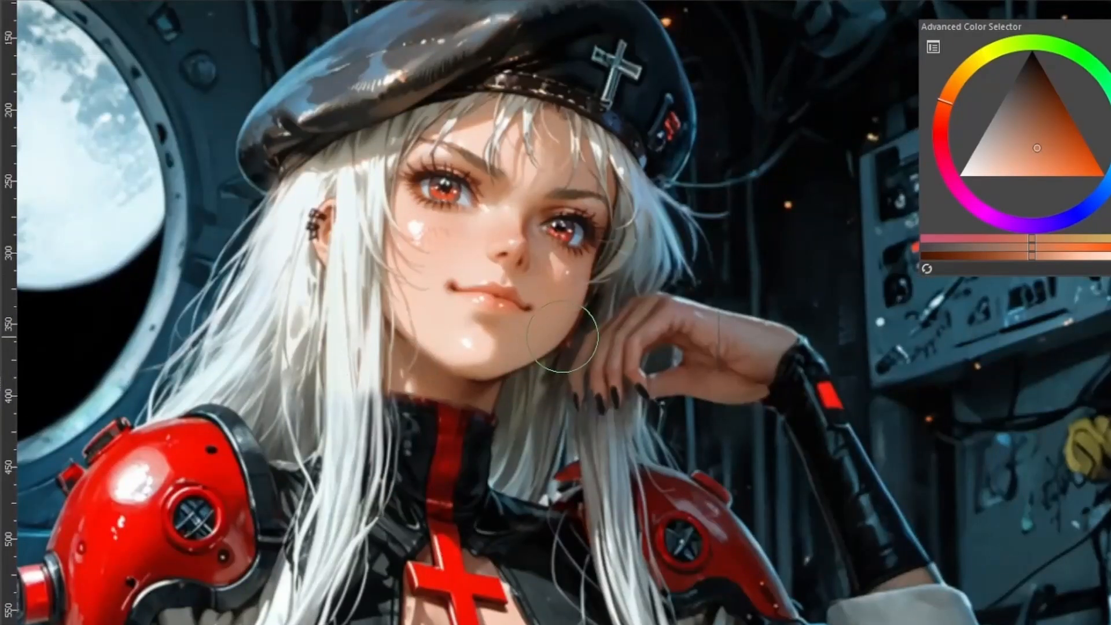
pyautogui.scroll(-4, 562, 336)
pyautogui.scroll(4, 492, 274)
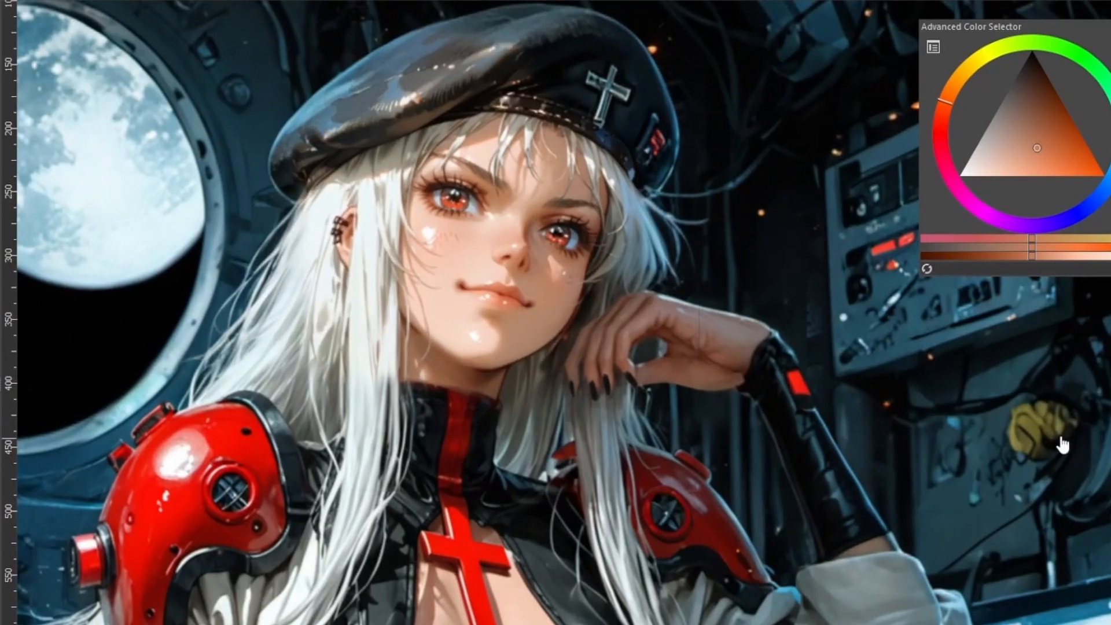
pyautogui.moveTo(1063, 444); pyautogui.dragTo(1038, 484)
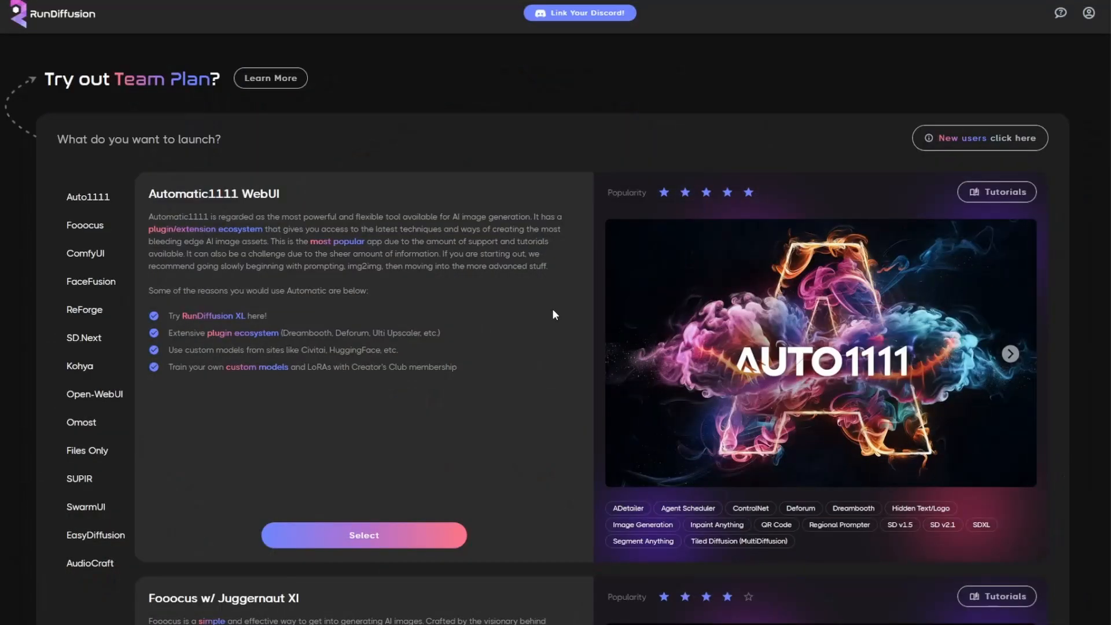
# Step: Switch to the RunDiffusion site and look through its launchable AI apps, including Automatic1111 WebUI and Fooocus
pyautogui.scroll(-3, 555, 315)
pyautogui.scroll(-10, 554, 314)
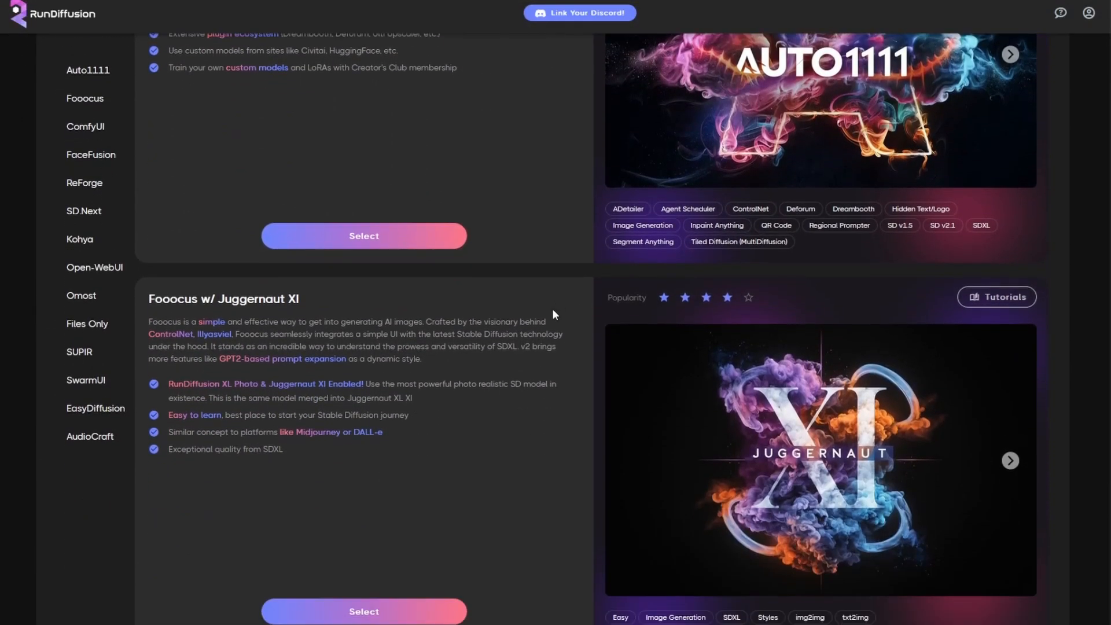
pyautogui.scroll(-15, 553, 314)
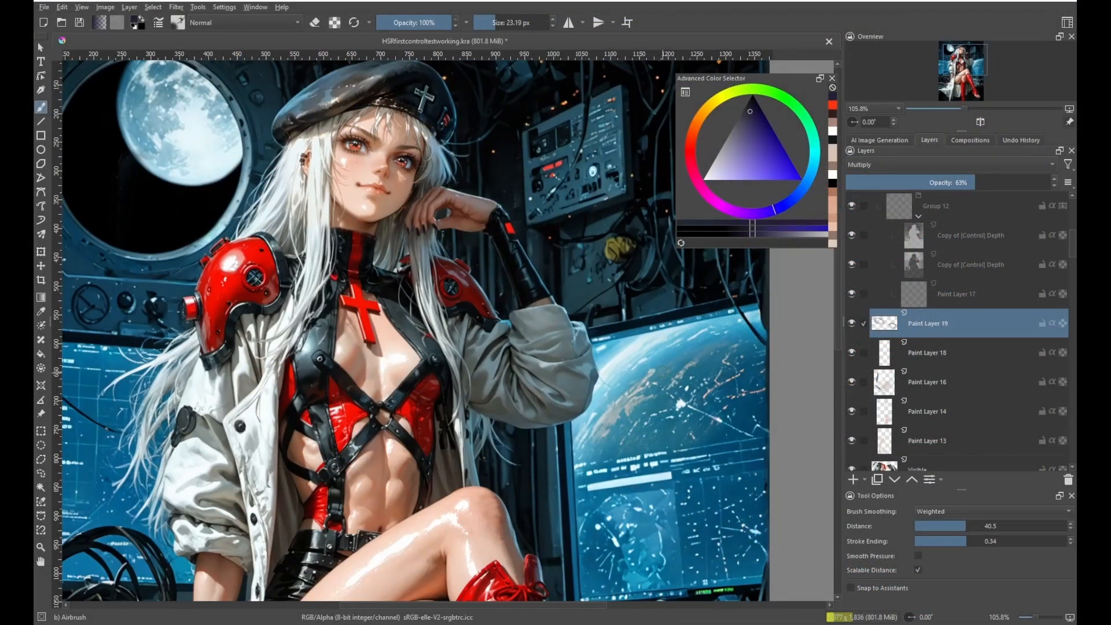
# Step: Back in Krita, group Paint Layer 19 and Paint Layer 18 with pass-through enabled and show the Group 12 filter layers
pyautogui.moveTo(663, 373); pyautogui.dragTo(655, 305)
pyautogui.scroll(-1, 720, 382)
pyautogui.keyDown('ctrl'); pyautogui.click(935, 350); pyautogui.keyUp('ctrl')
pyautogui.hotkey('ctrl', 'g')
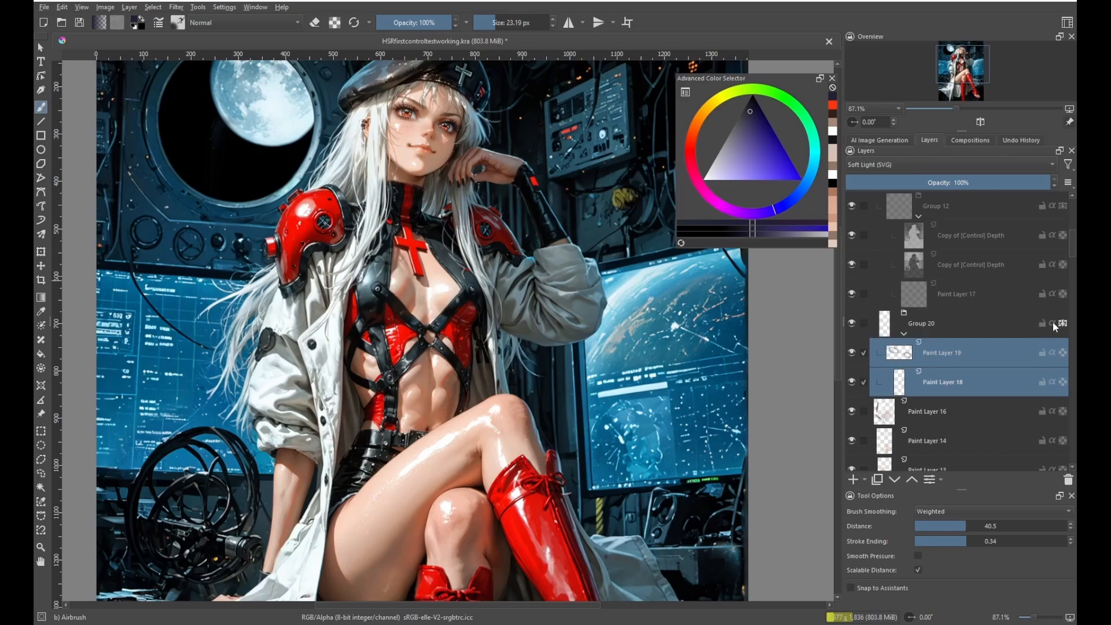
pyautogui.scroll(-2, 806, 310)
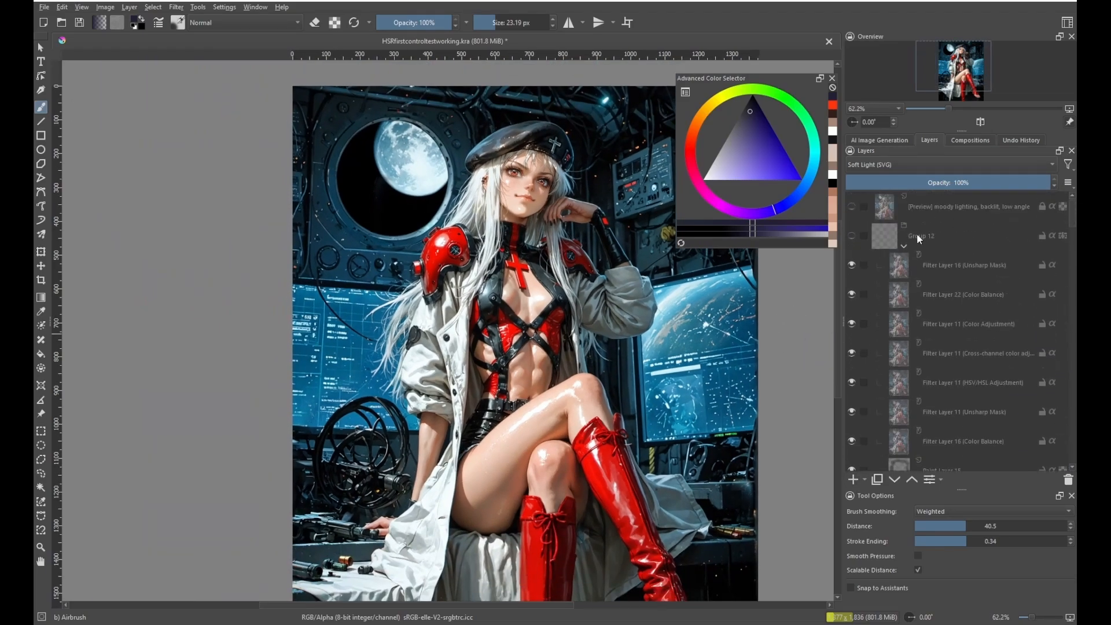
pyautogui.moveTo(582, 325); pyautogui.dragTo(476, 305)
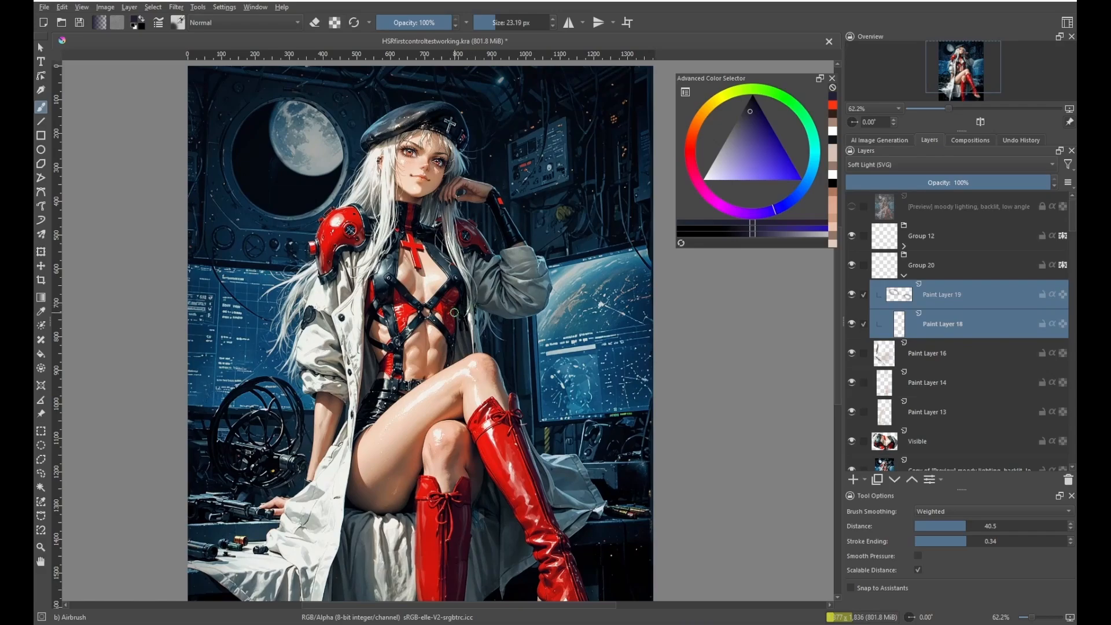
# Step: Overlay blue smoke in Screen mode across the scene and set a new paint layer's blending mode to Luminosity/Shine (SAI)
pyautogui.scroll(-1, 446, 316)
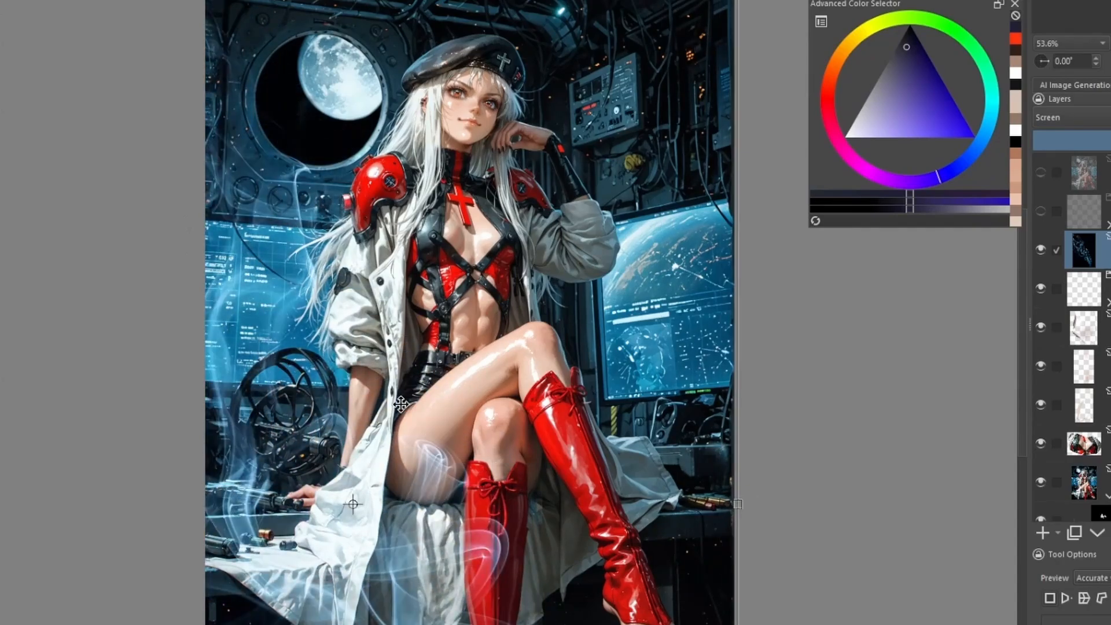
pyautogui.click(1058, 533)
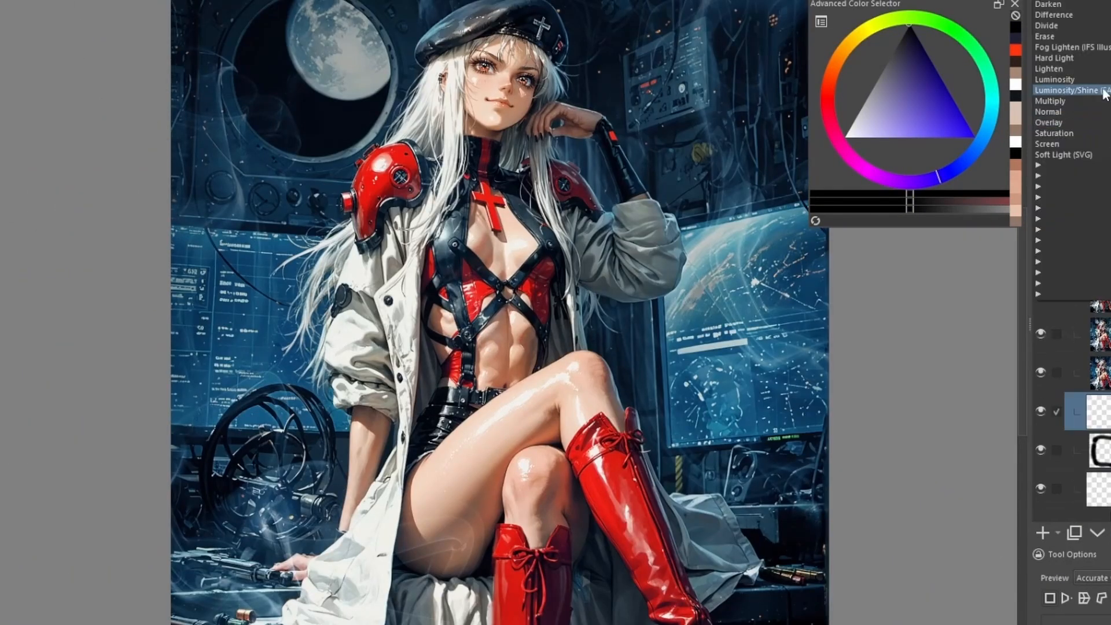
pyautogui.click(1105, 95)
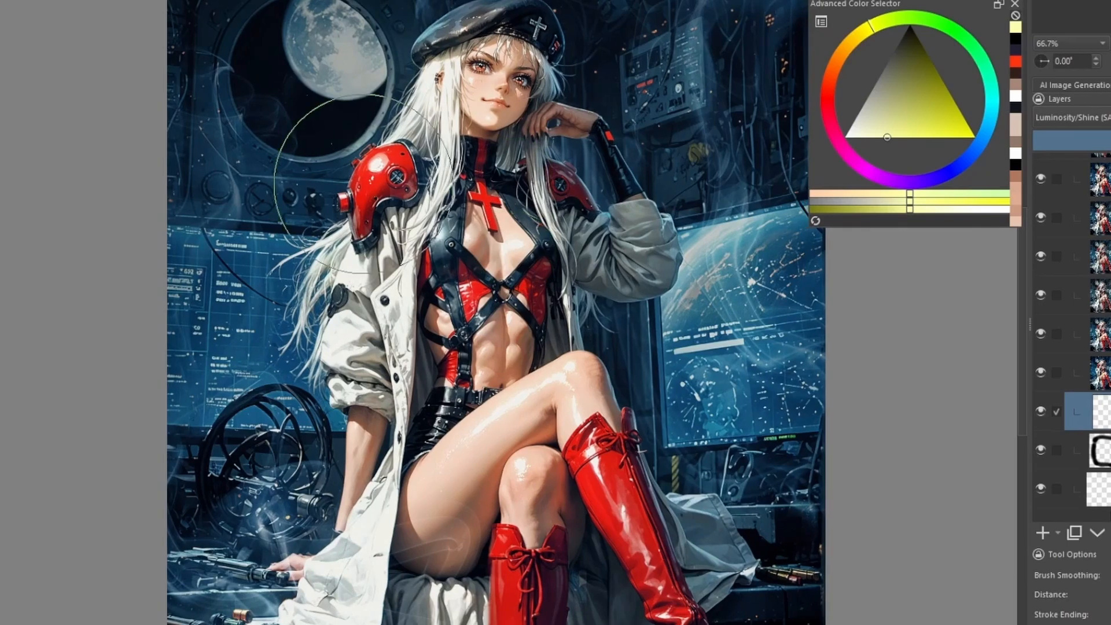